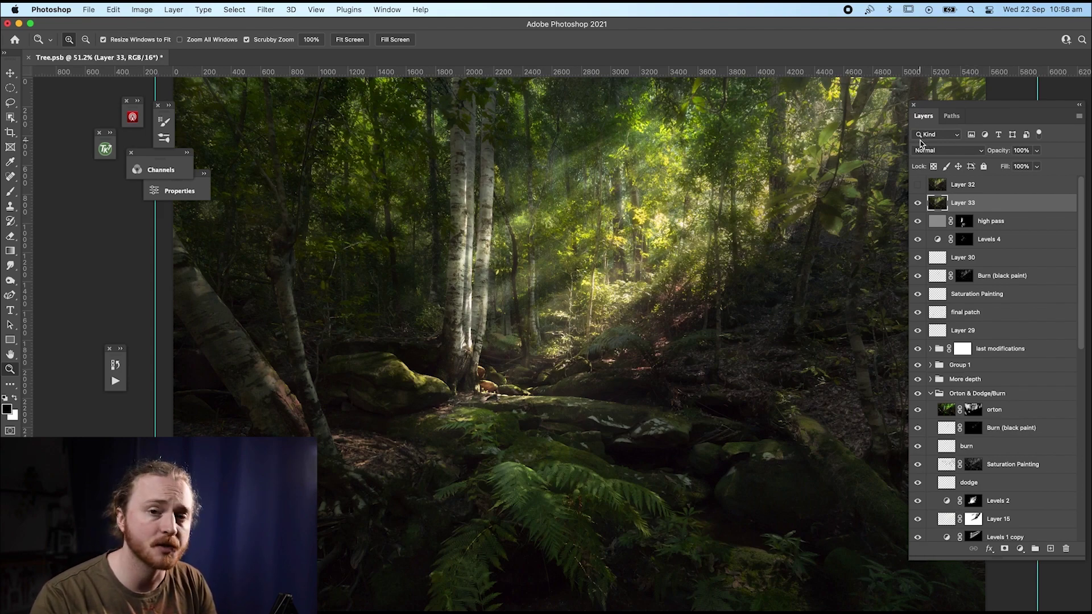
# - Expand and reposition the TK7 RapidMask panel, then build a Lights 1 luminosity mask
pyautogui.click(104, 151)
pyautogui.moveTo(201, 142); pyautogui.dragTo(230, 275)
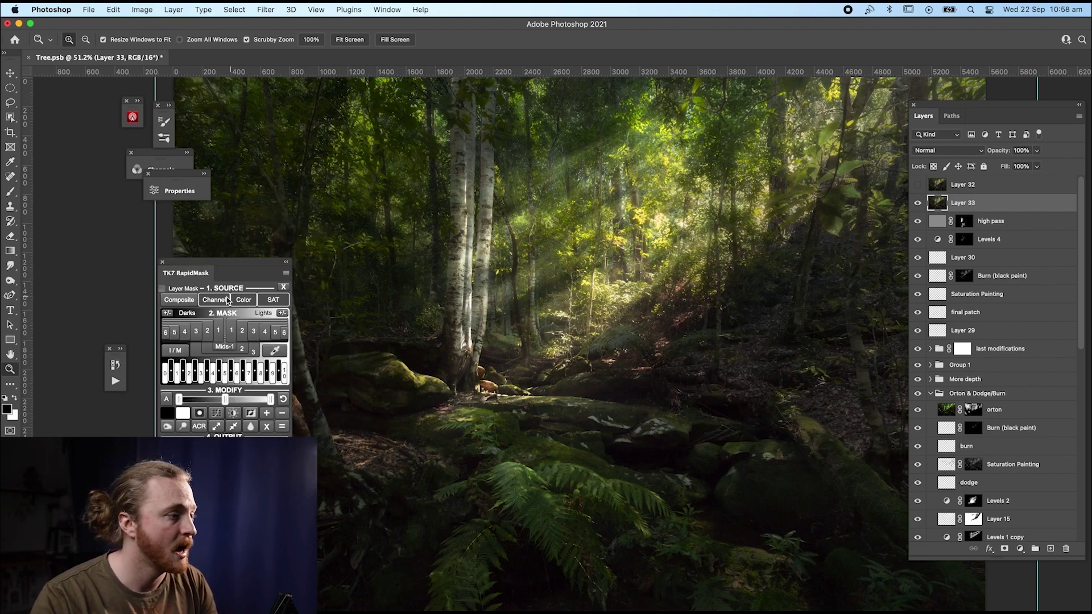
pyautogui.click(235, 333)
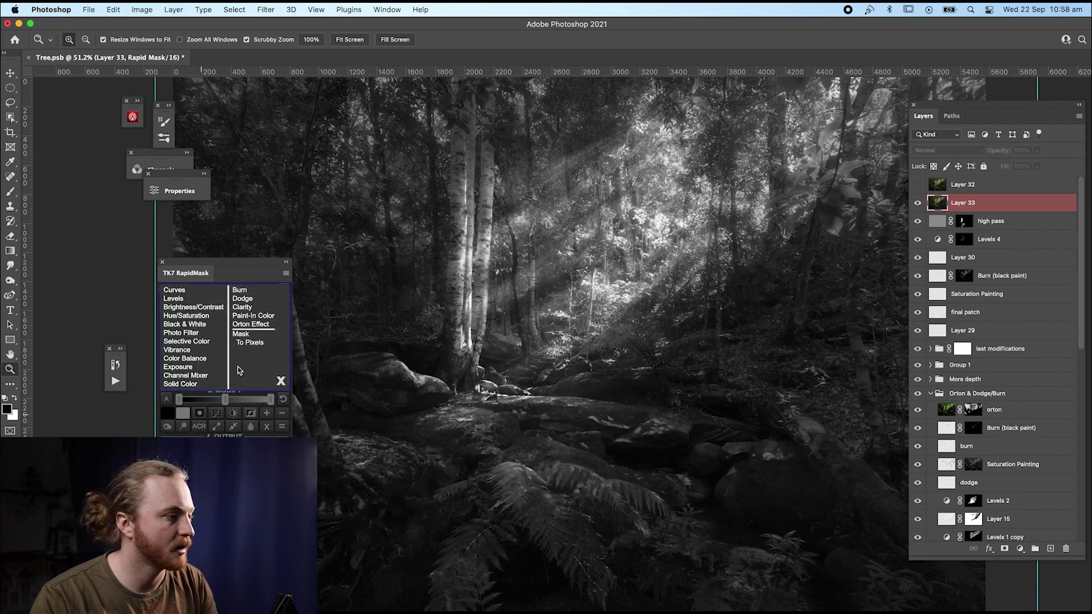
# - Run the RapidMask Orton Effect with a Gaussian Blur radius of 25 pixels
pyautogui.click(243, 323)
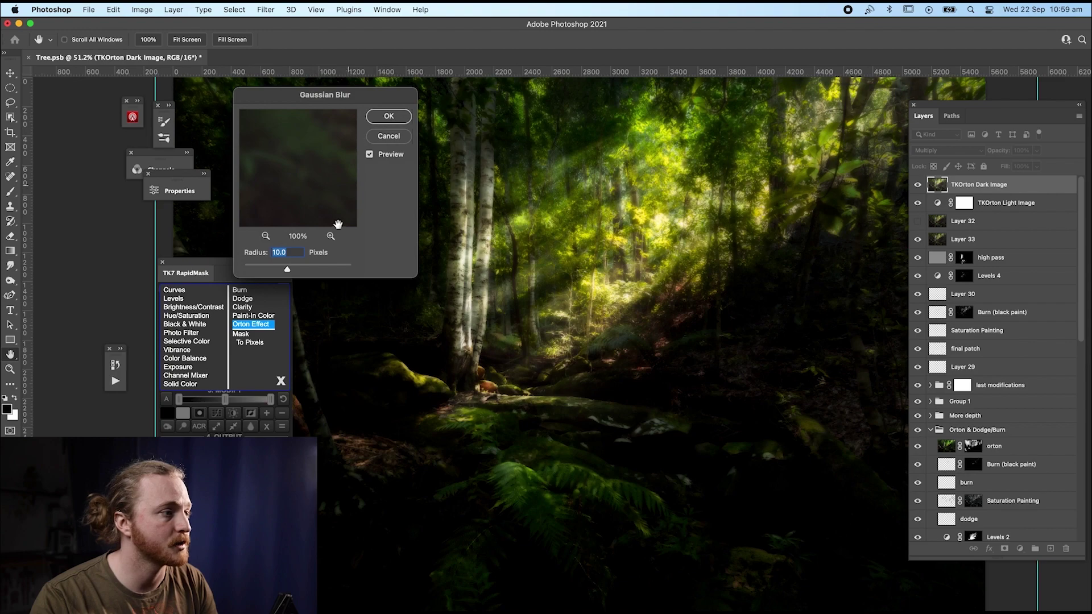
pyautogui.write('15')
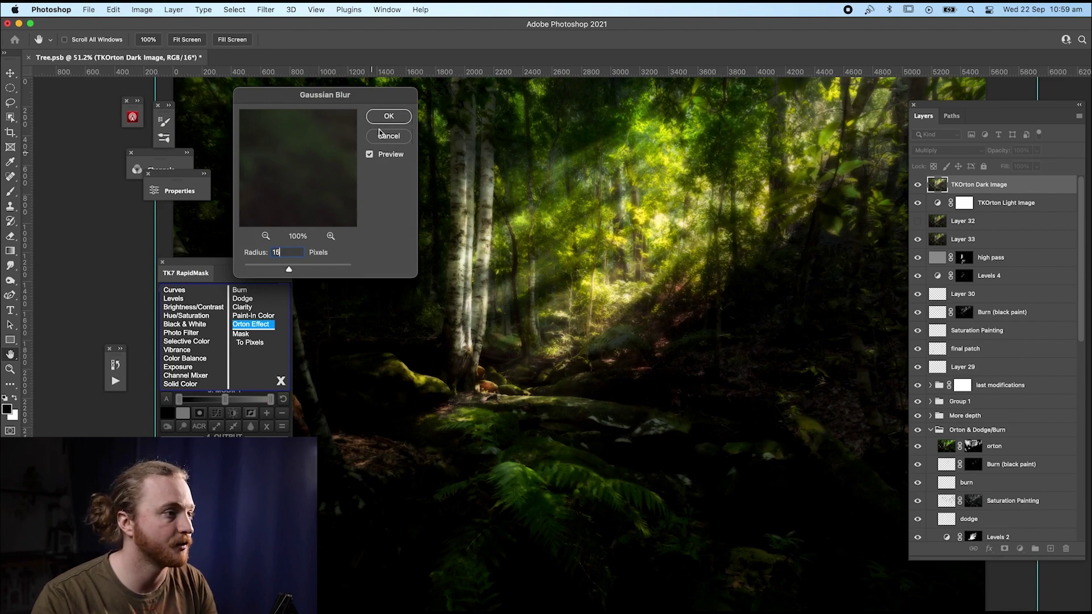
pyautogui.doubleClick(276, 254)
pyautogui.write('25')
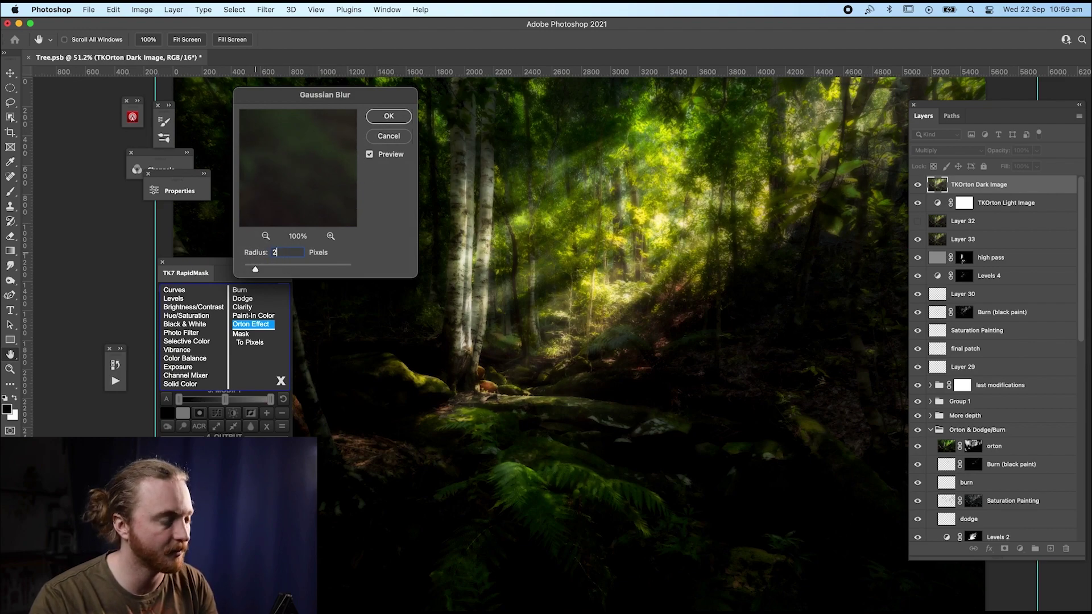
pyautogui.click(389, 116)
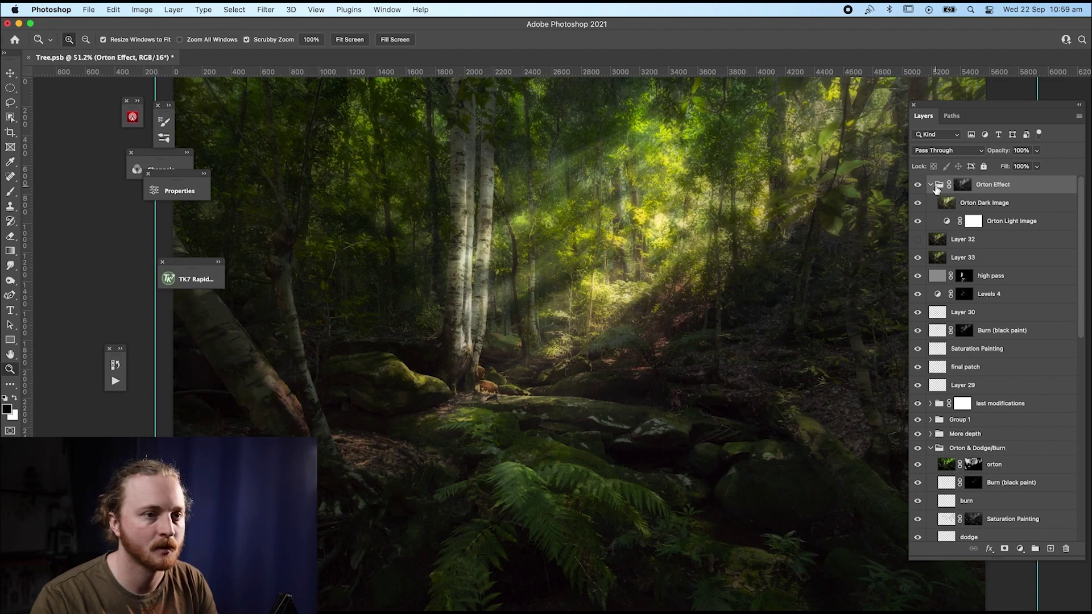
# - Collapse the Orton Effect group and leave its visibility switched off
pyautogui.click(930, 186)
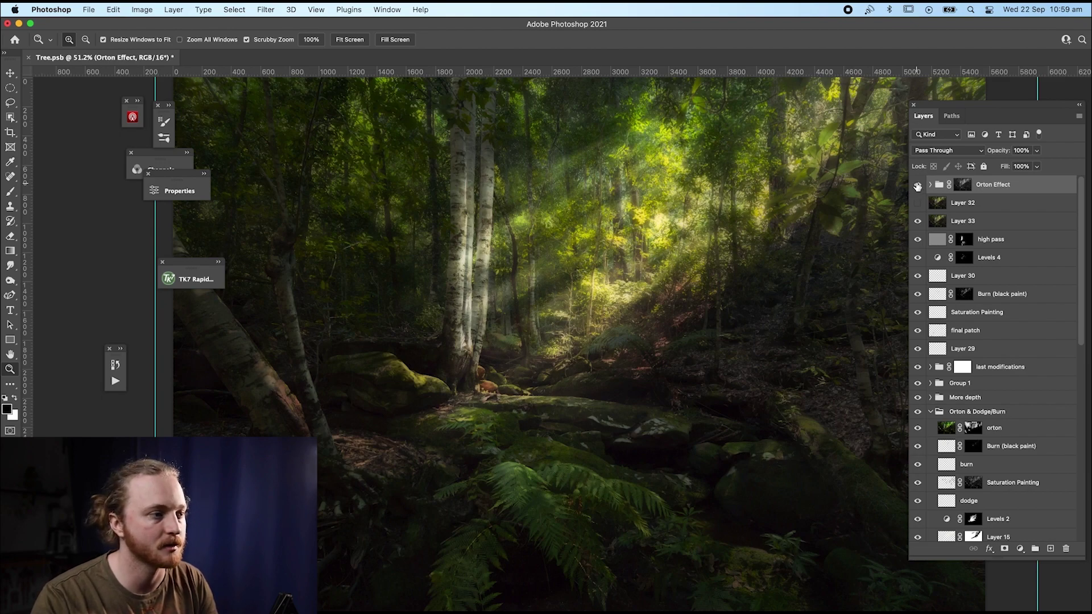
pyautogui.click(917, 185)
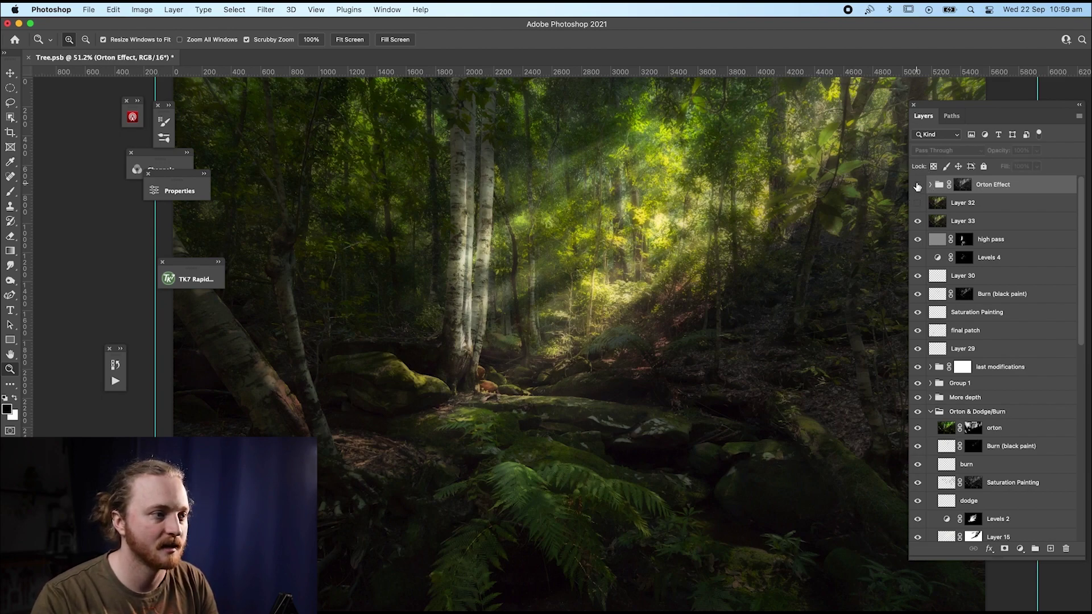
pyautogui.click(917, 186)
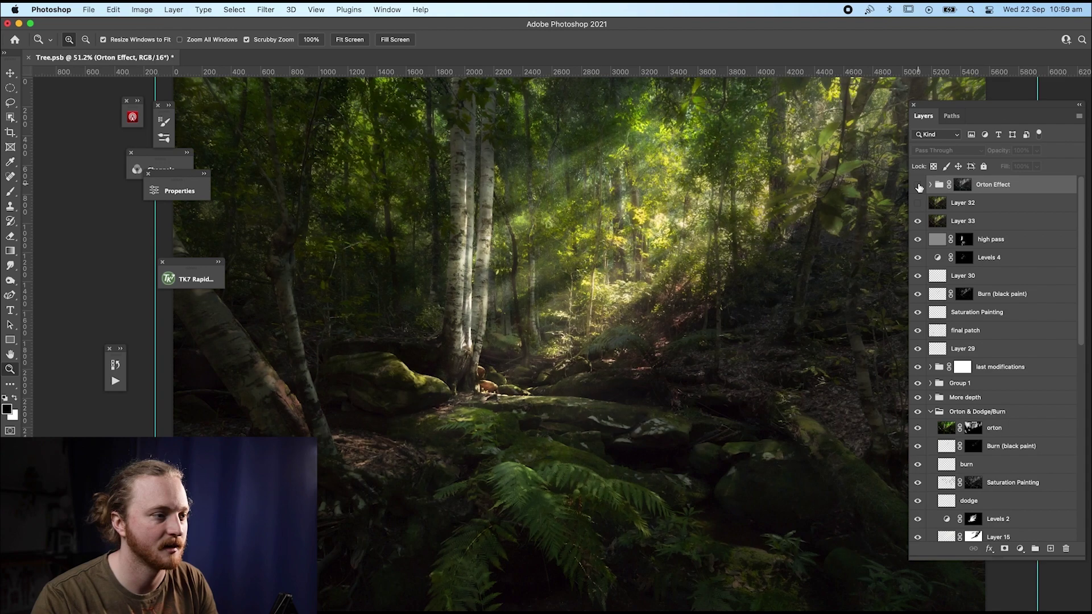
pyautogui.click(917, 186)
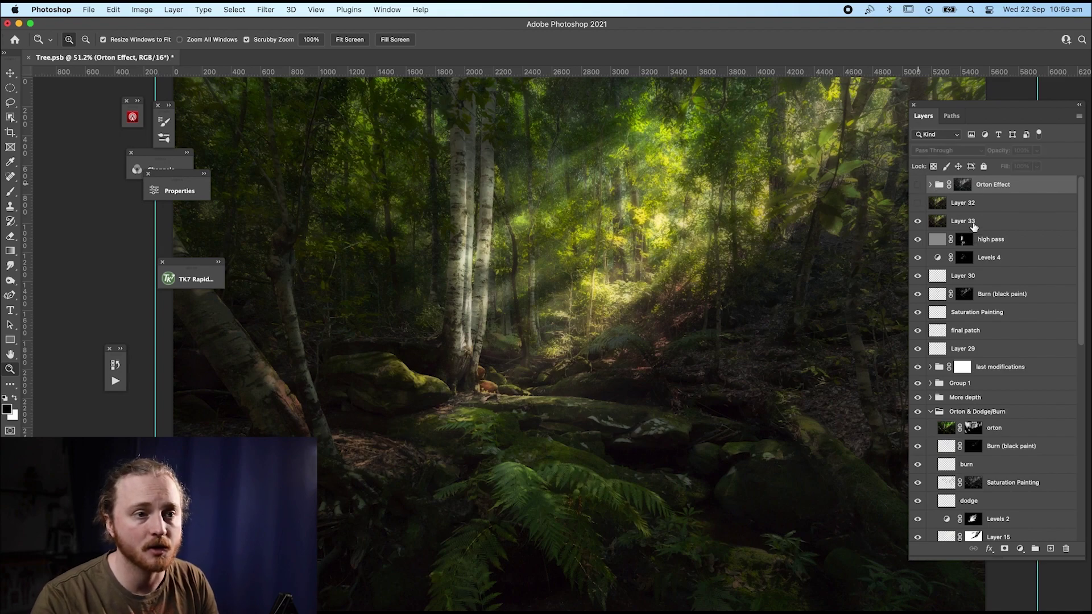
# - Stamp the visible image into Layer 34 above Layer 33 and choose Gaussian Blur
pyautogui.click(974, 225)
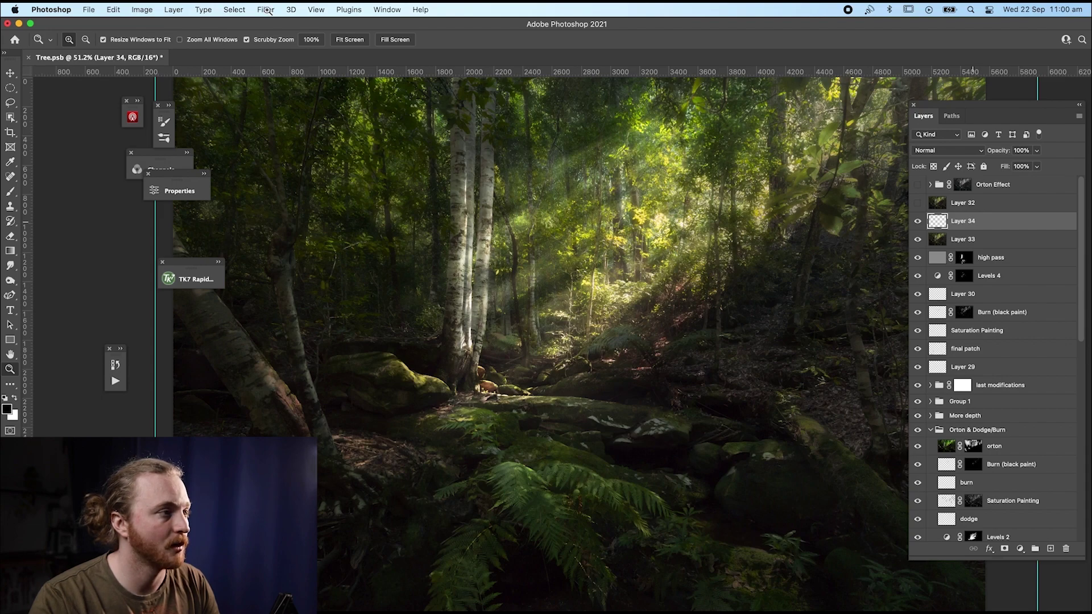
pyautogui.click(266, 10)
pyautogui.moveTo(292, 158)
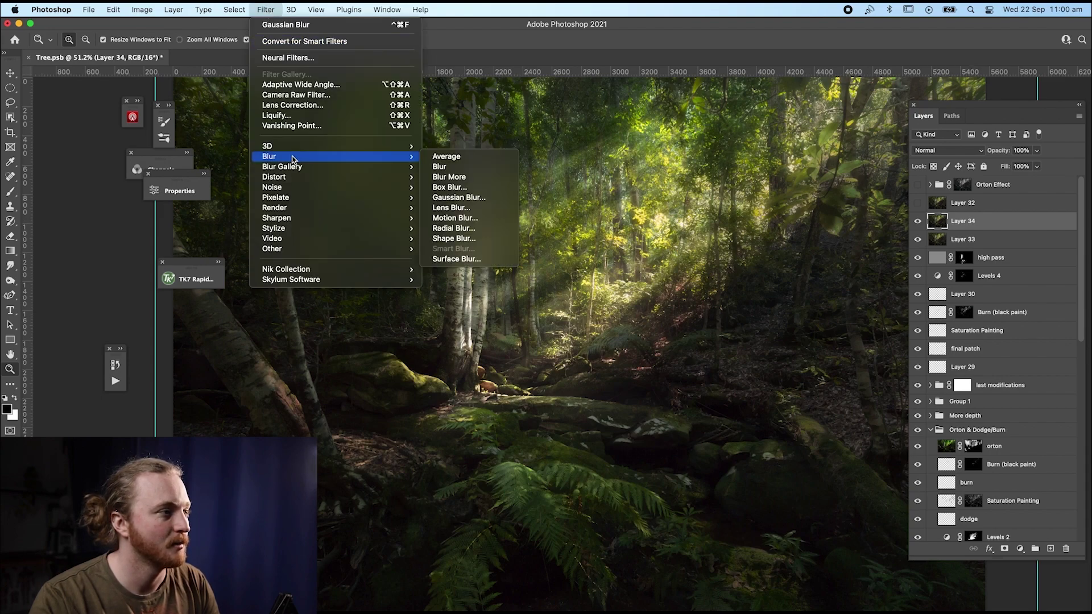
pyautogui.click(489, 199)
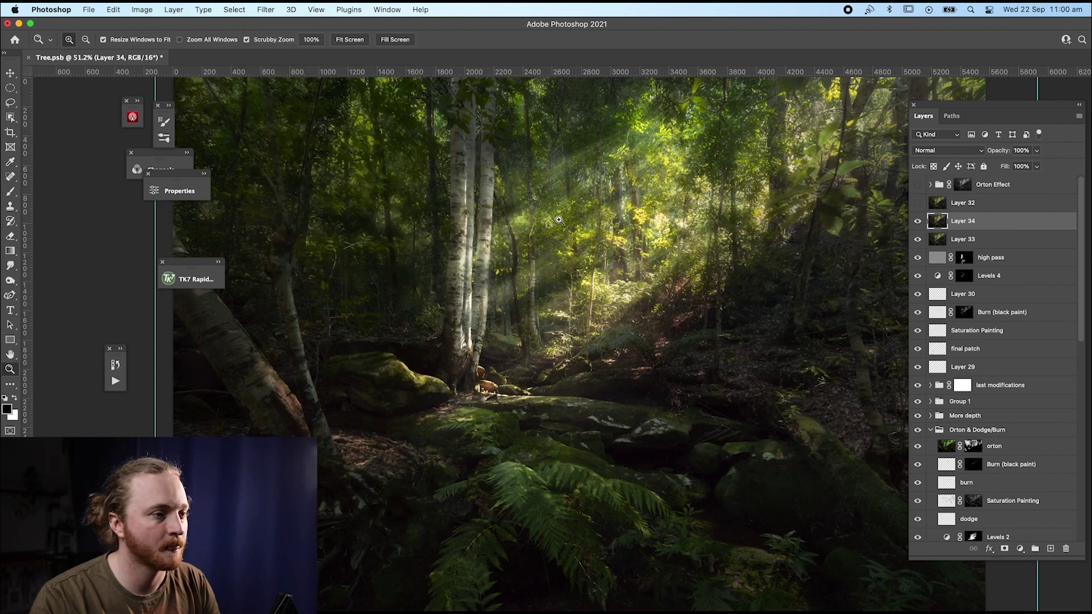
# - Apply a 25-pixel Gaussian Blur to Layer 34
pyautogui.moveTo(286, 99); pyautogui.dragTo(410, 137)
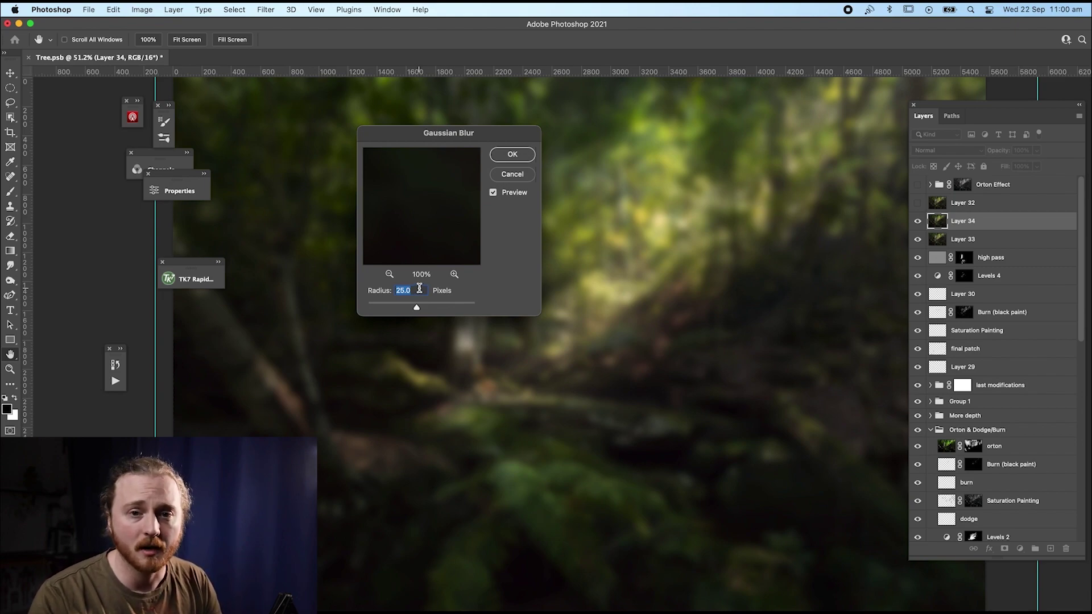
pyautogui.click(512, 155)
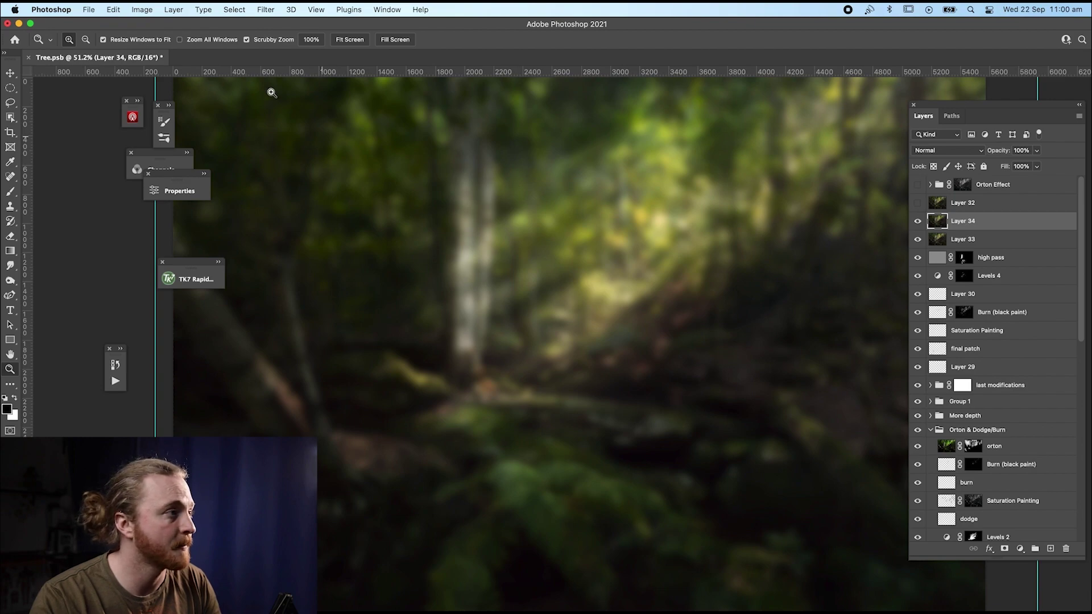
# - Set Layer 34's Brightness/Contrast to brightness 5 and contrast 100, then stamp visible
pyautogui.click(152, 10)
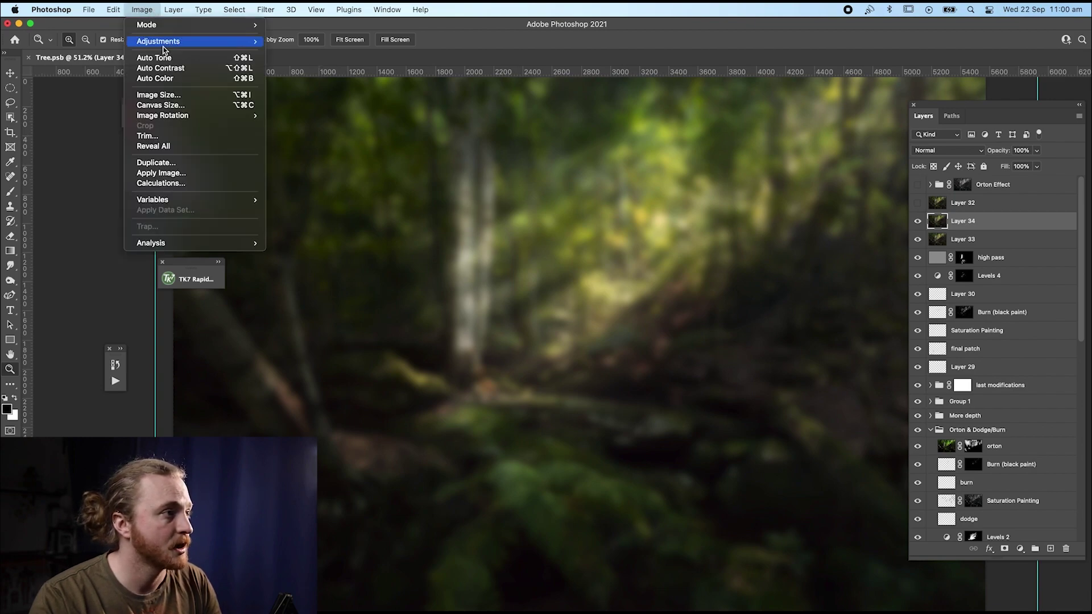
pyautogui.moveTo(164, 43)
pyautogui.click(333, 43)
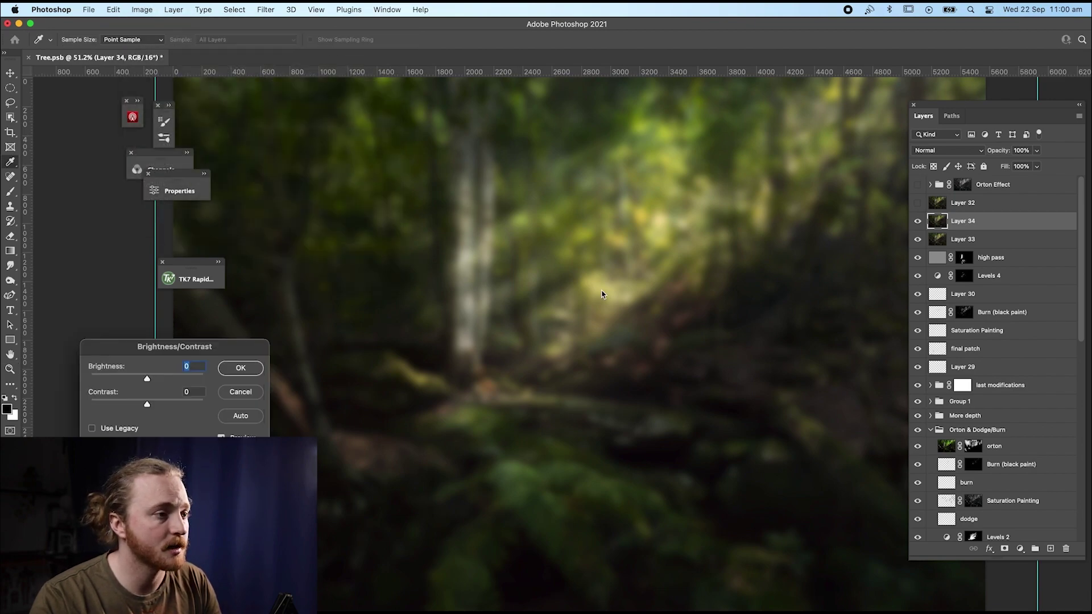
pyautogui.click(166, 348)
pyautogui.moveTo(166, 347); pyautogui.dragTo(515, 194)
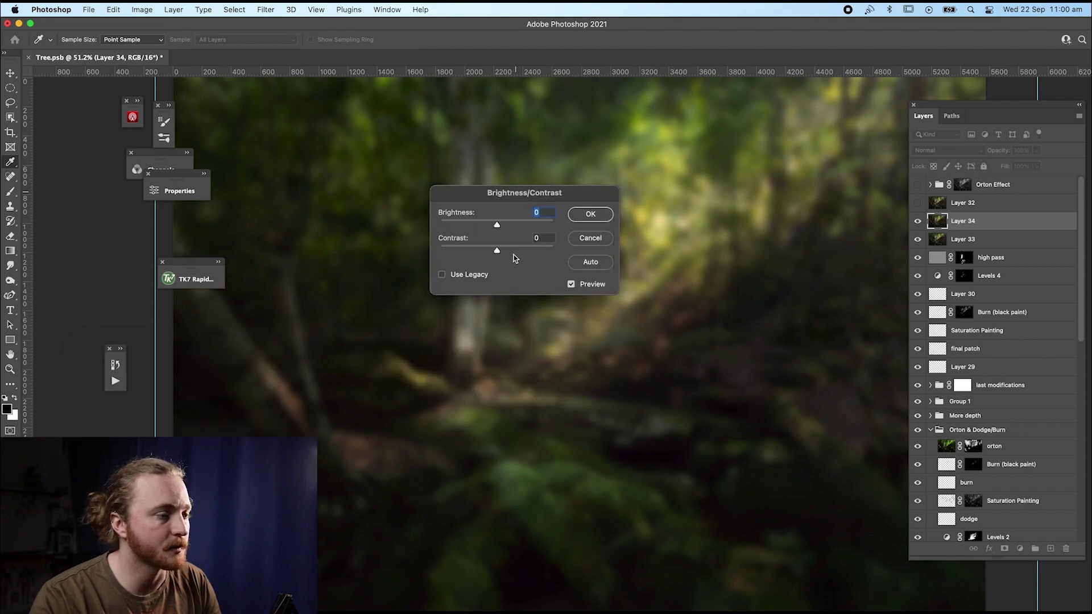
pyautogui.moveTo(497, 254); pyautogui.dragTo(586, 251)
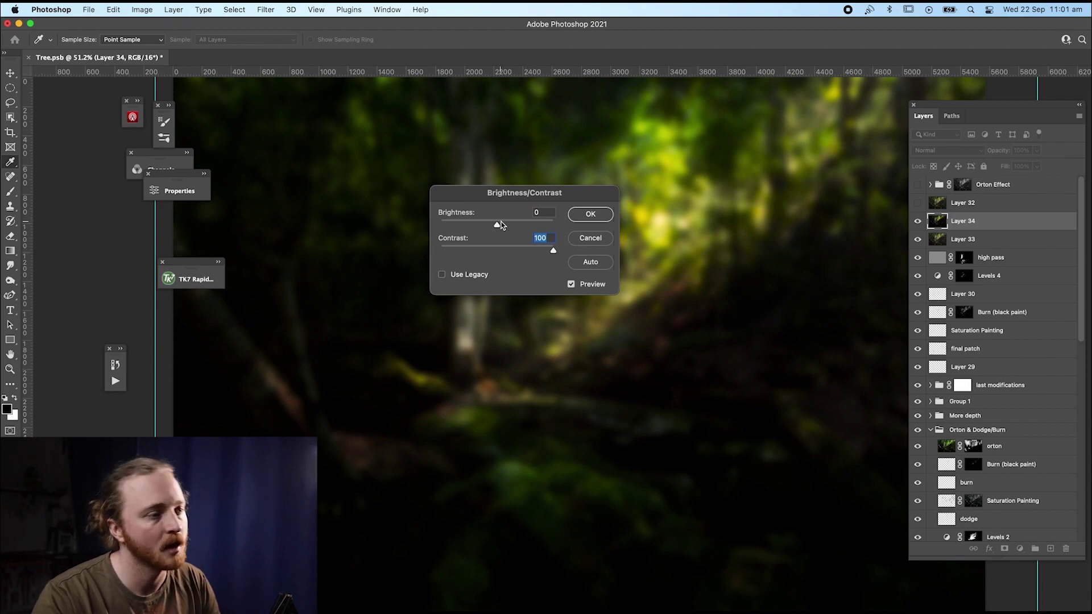
pyautogui.click(536, 213)
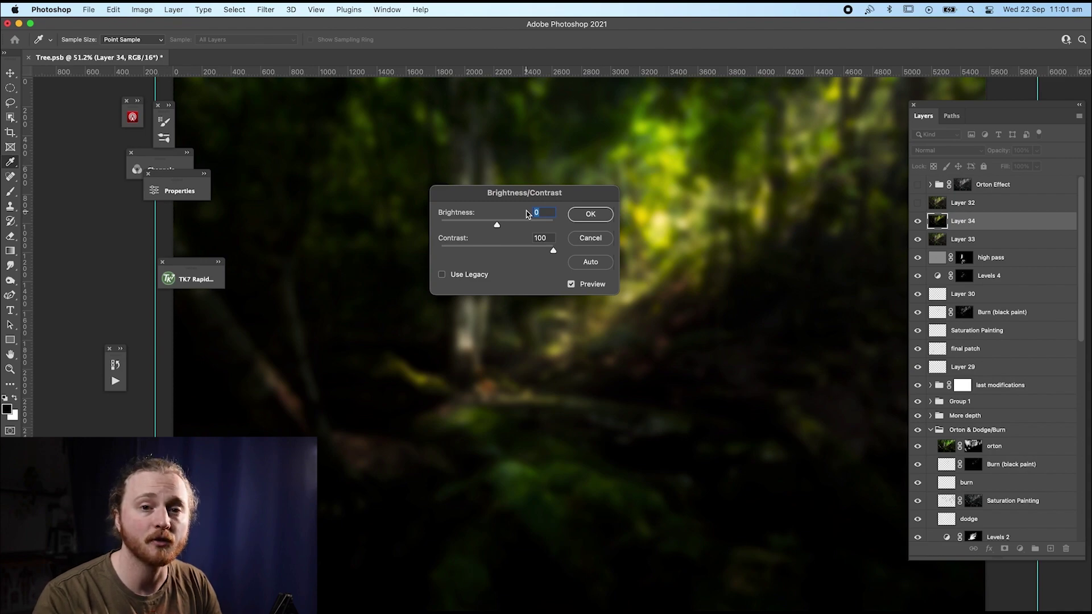
pyautogui.write('5')
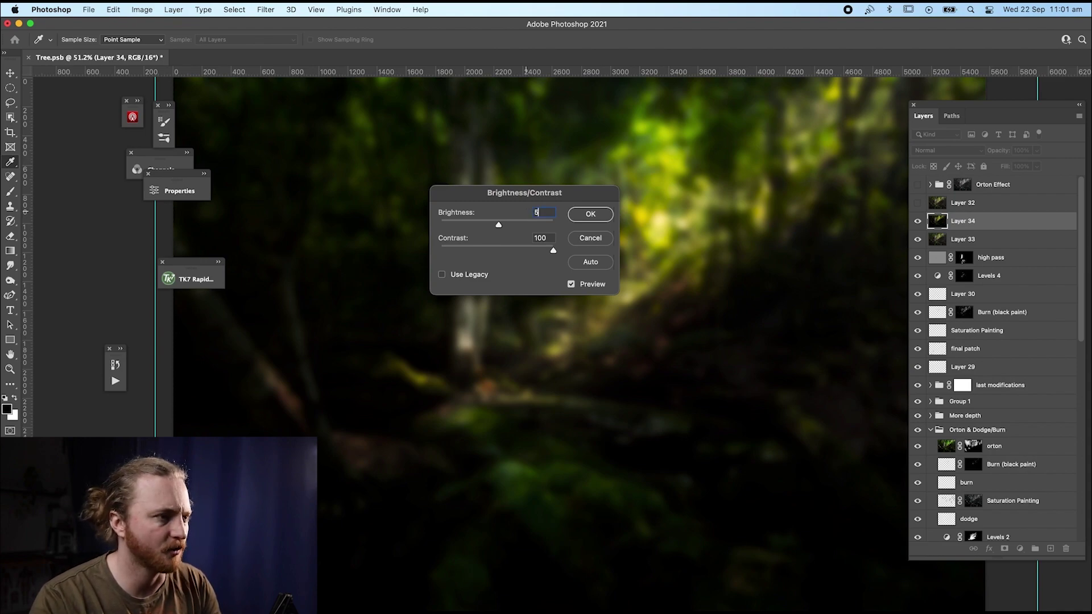
pyautogui.click(589, 214)
pyautogui.press('z')
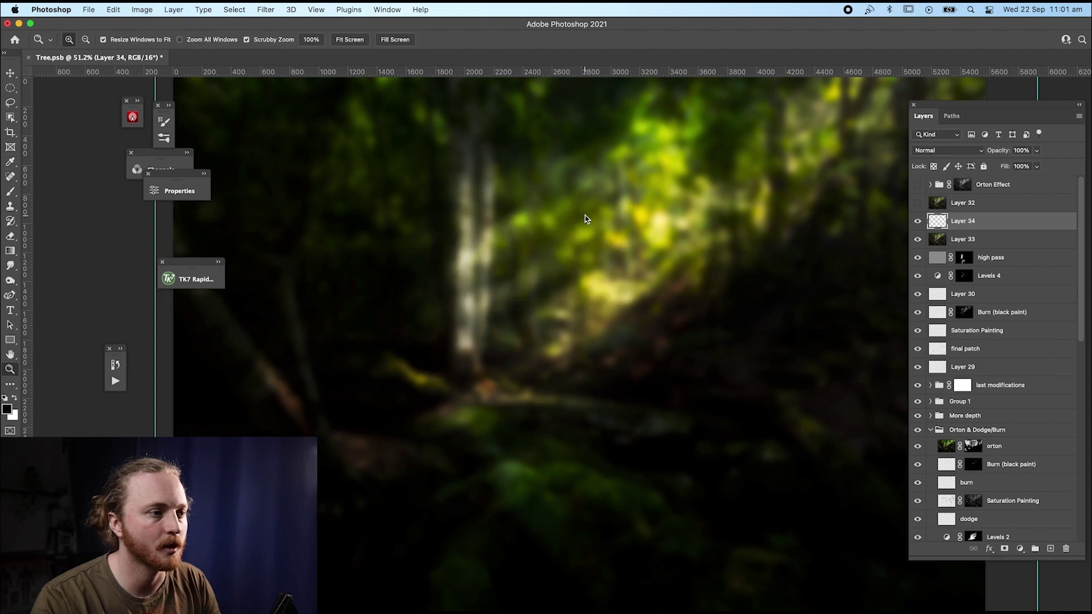
pyautogui.press('super+alt+shift+e')
# - Lower Layer 34 to 15% opacity and toggle it off and on to compare the glow
pyautogui.click(919, 222)
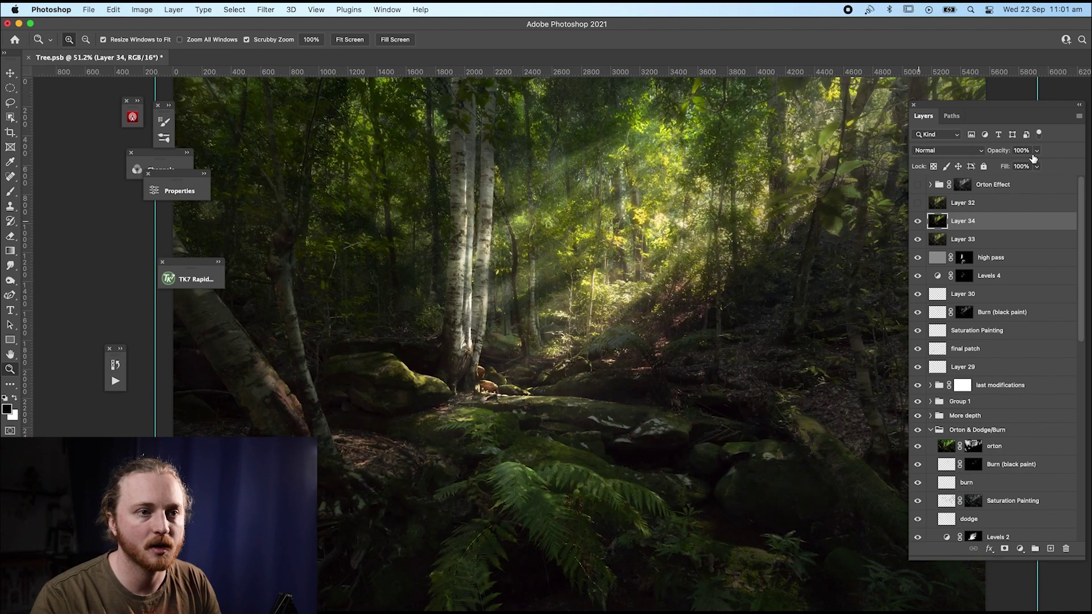
pyautogui.press('super+ctrl+f')
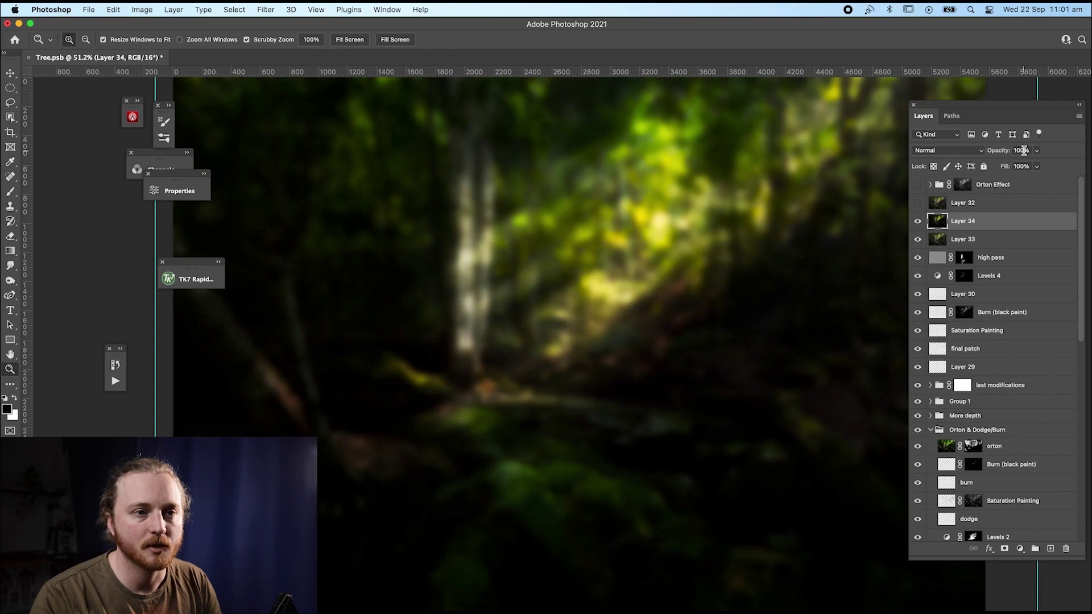
pyautogui.click(1024, 151)
pyautogui.write('15')
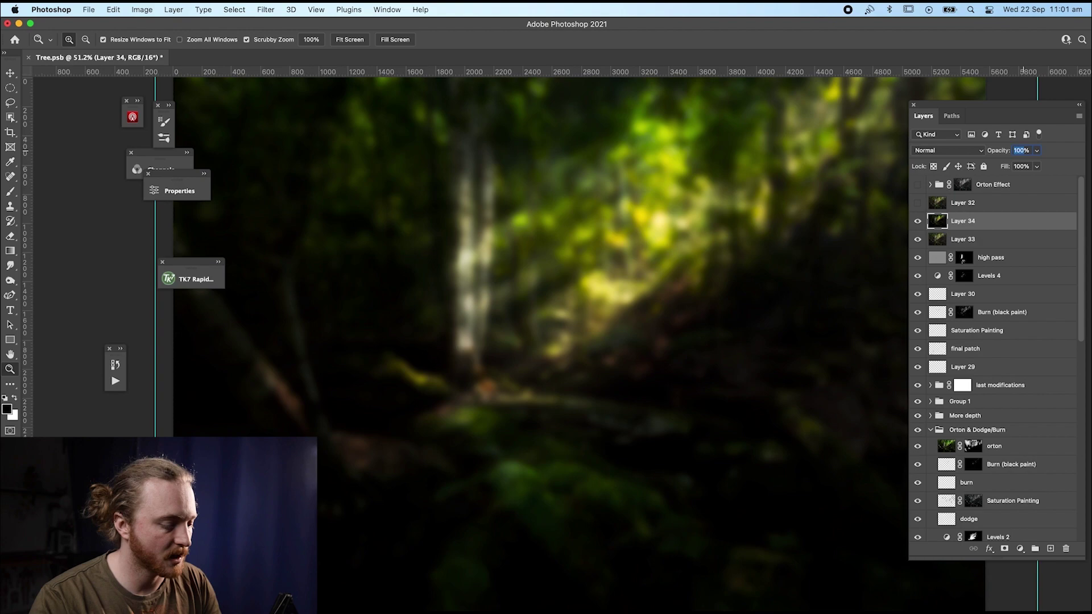
pyautogui.press('Return')
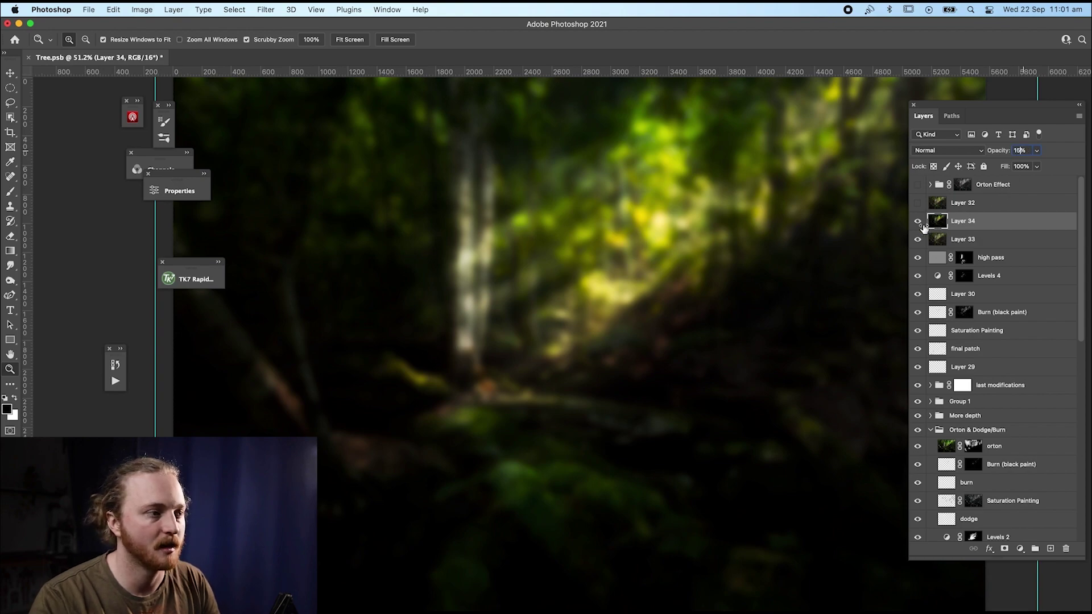
pyautogui.click(918, 221)
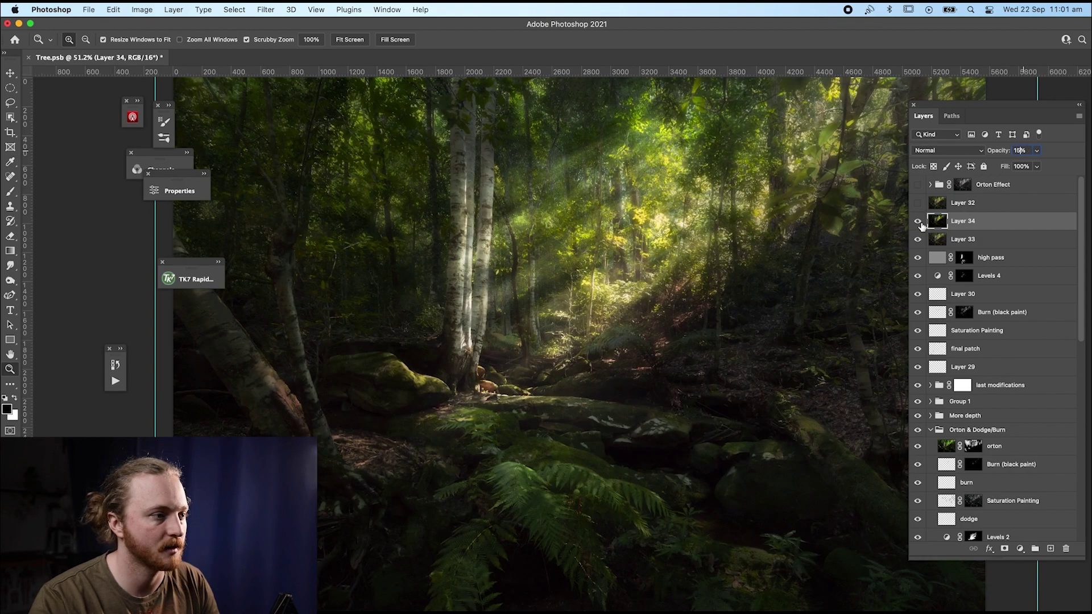
pyautogui.click(918, 221)
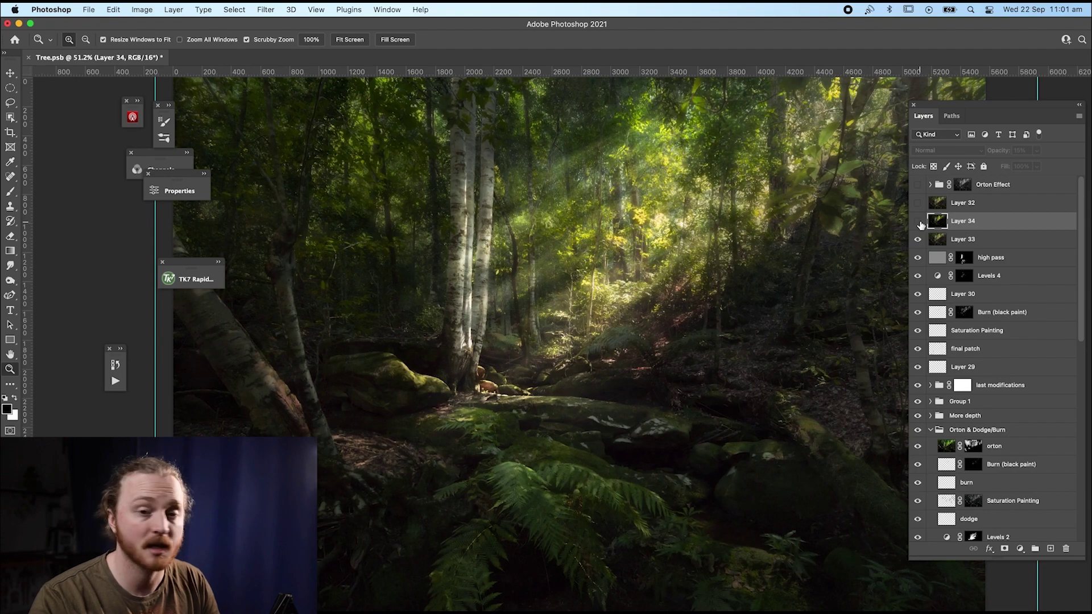
pyautogui.click(918, 221)
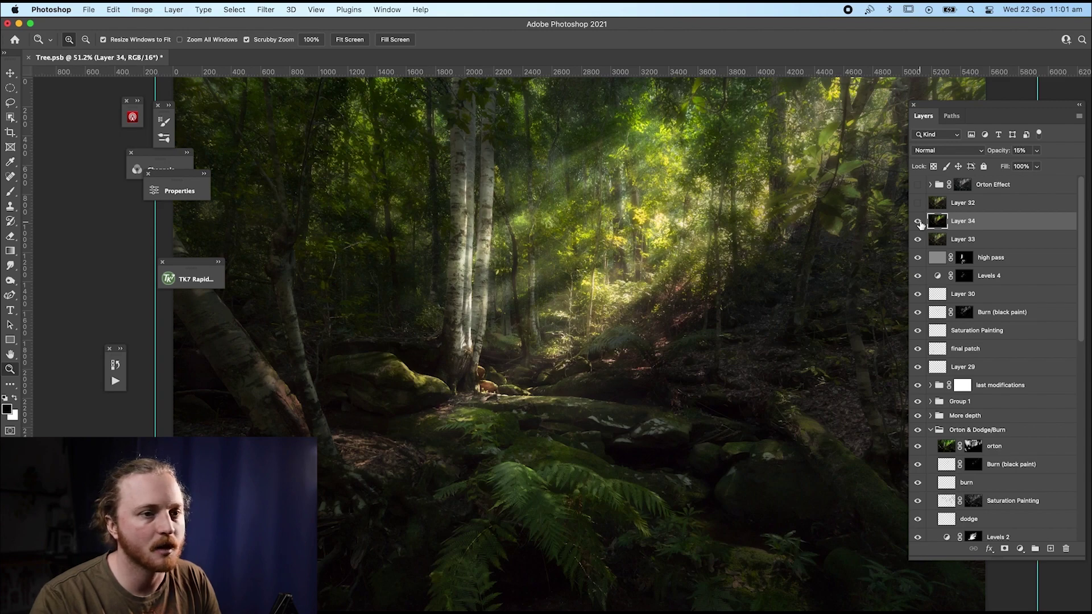
# - Hide Layer 34 and duplicate Layer 33 as Layer 33 copy
pyautogui.click(918, 221)
pyautogui.click(972, 241)
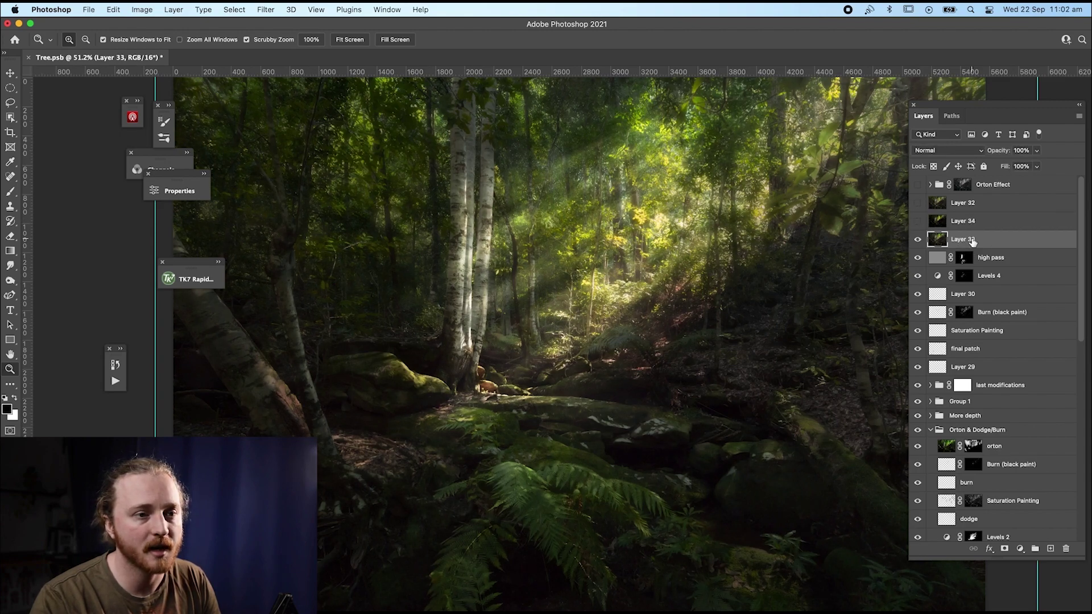
pyautogui.press('super+j')
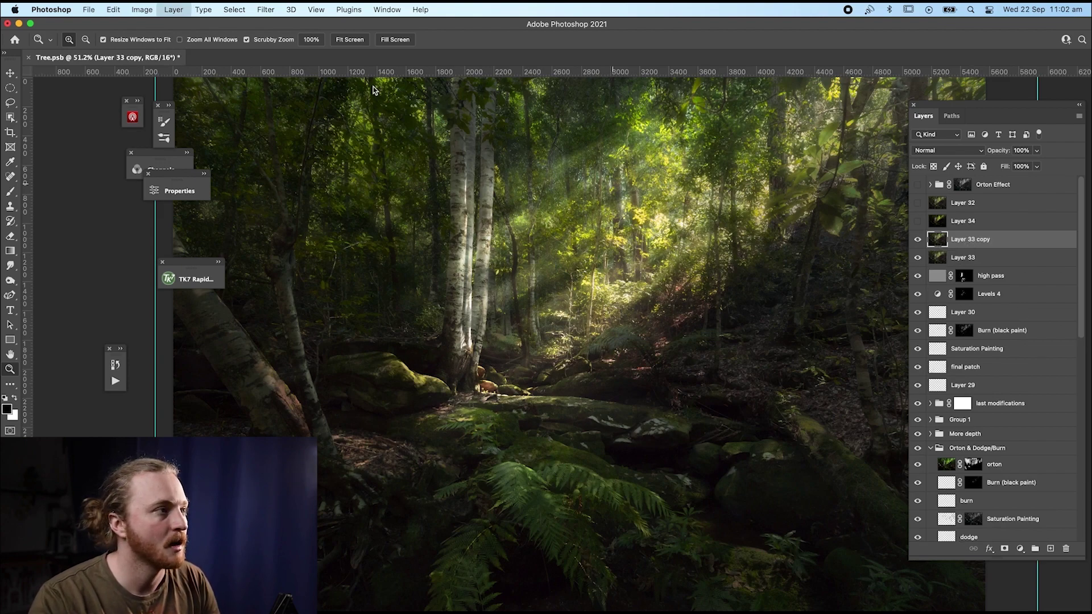
pyautogui.click(266, 10)
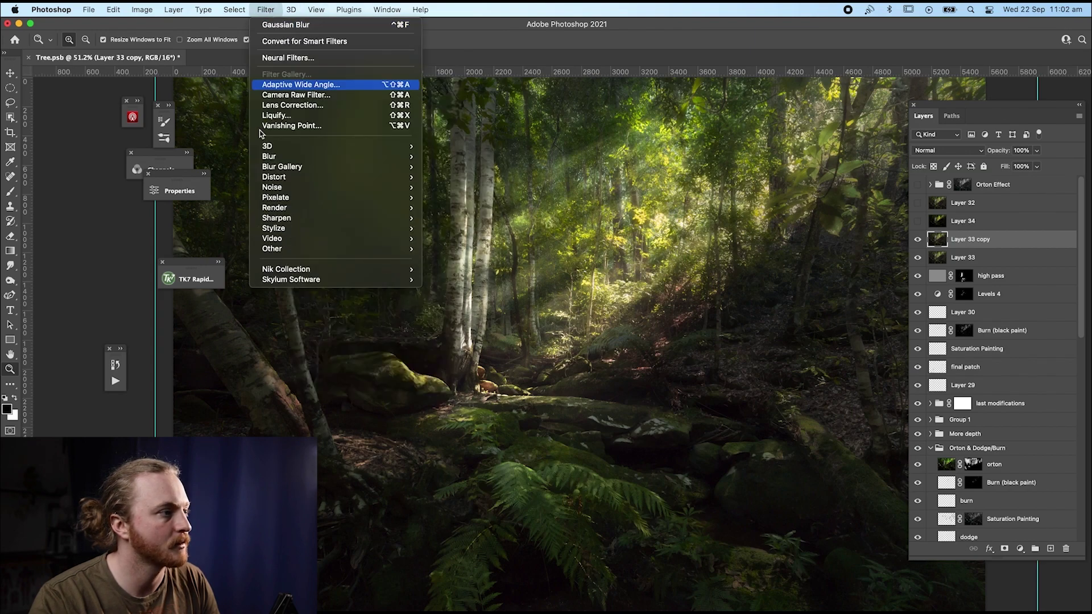
# - Apply High Pass at radius 1.0 to Layer 33 copy and zoom in to inspect the grey texture
pyautogui.moveTo(279, 248)
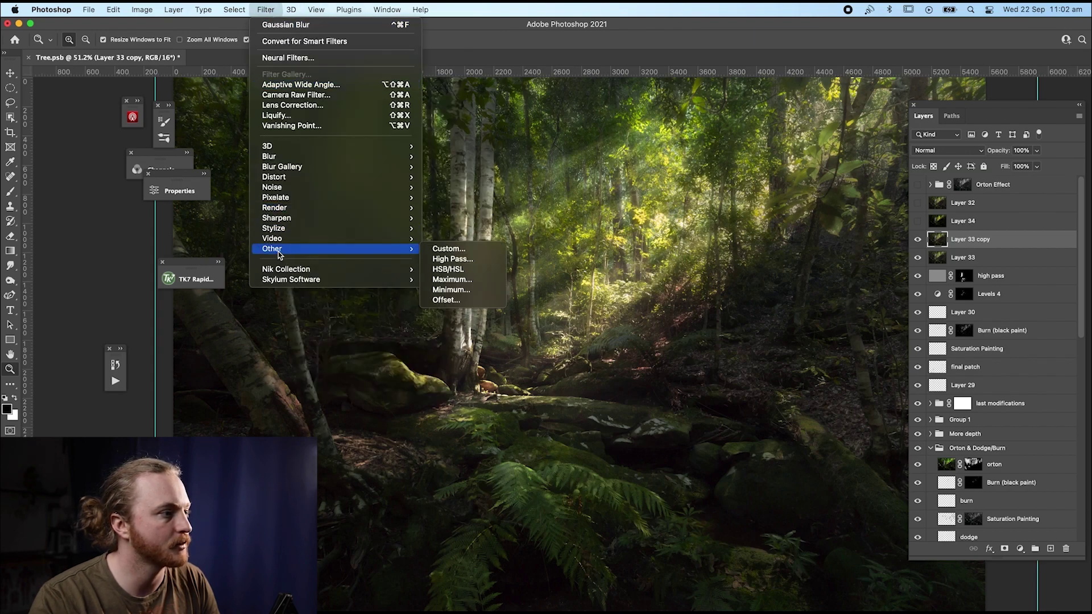
pyautogui.click(453, 259)
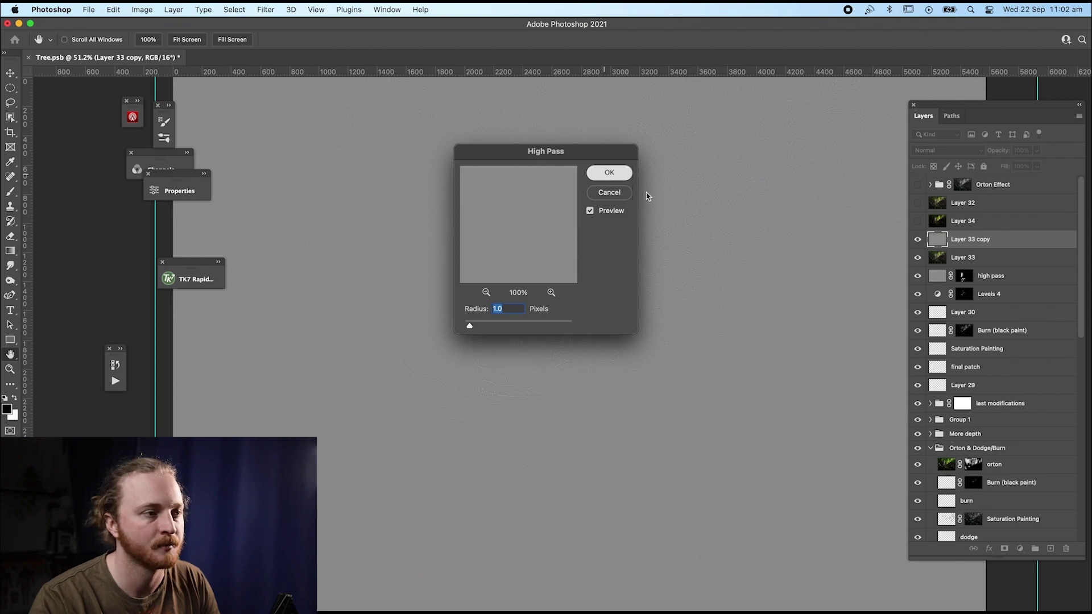
pyautogui.click(610, 172)
pyautogui.press('z')
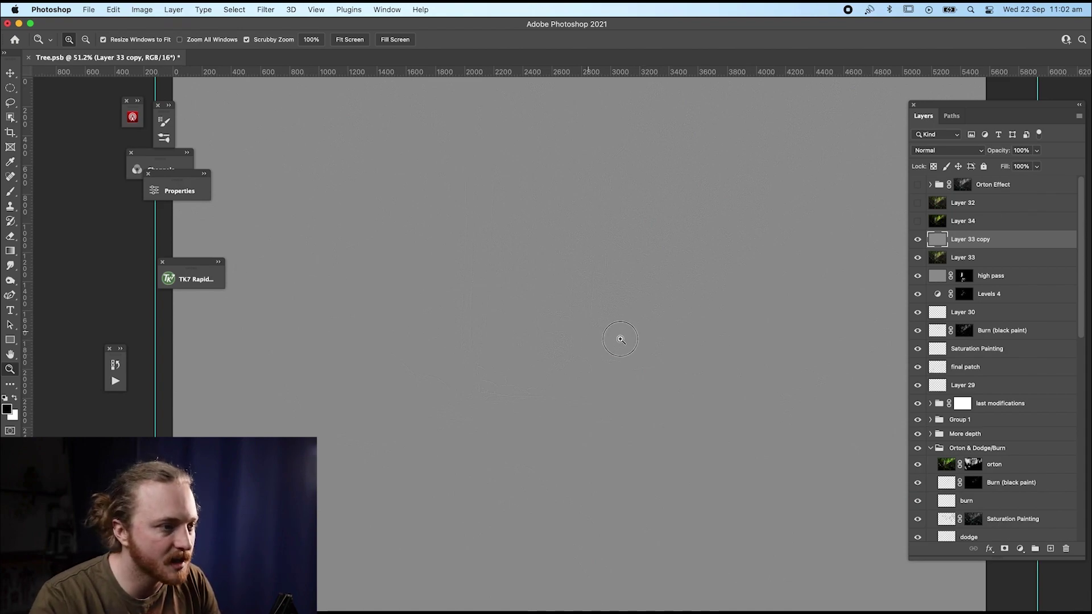
pyautogui.moveTo(621, 339); pyautogui.dragTo(704, 356)
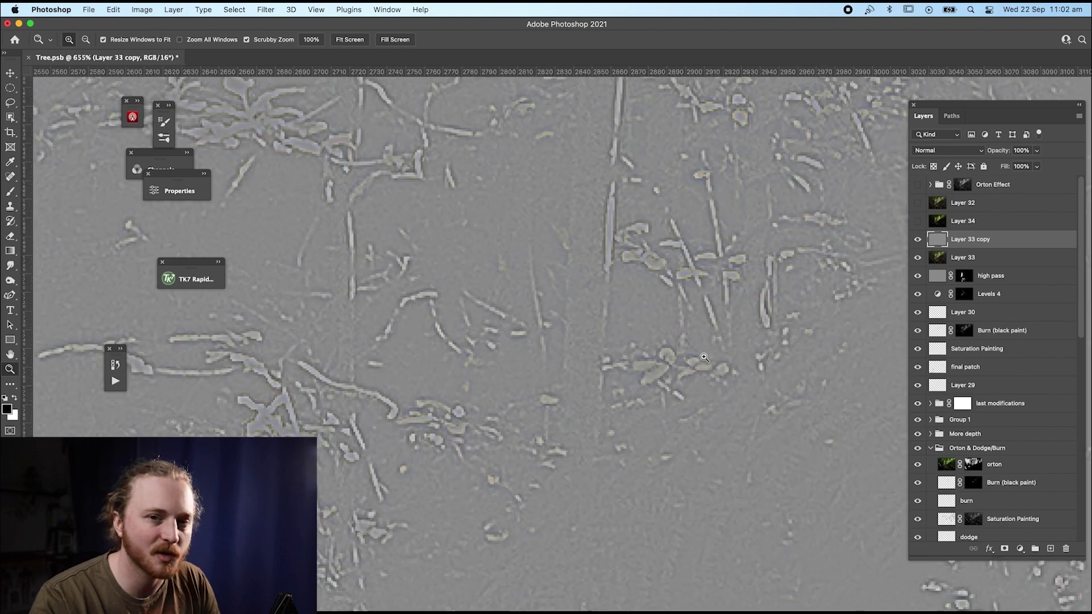
pyautogui.press('super+0')
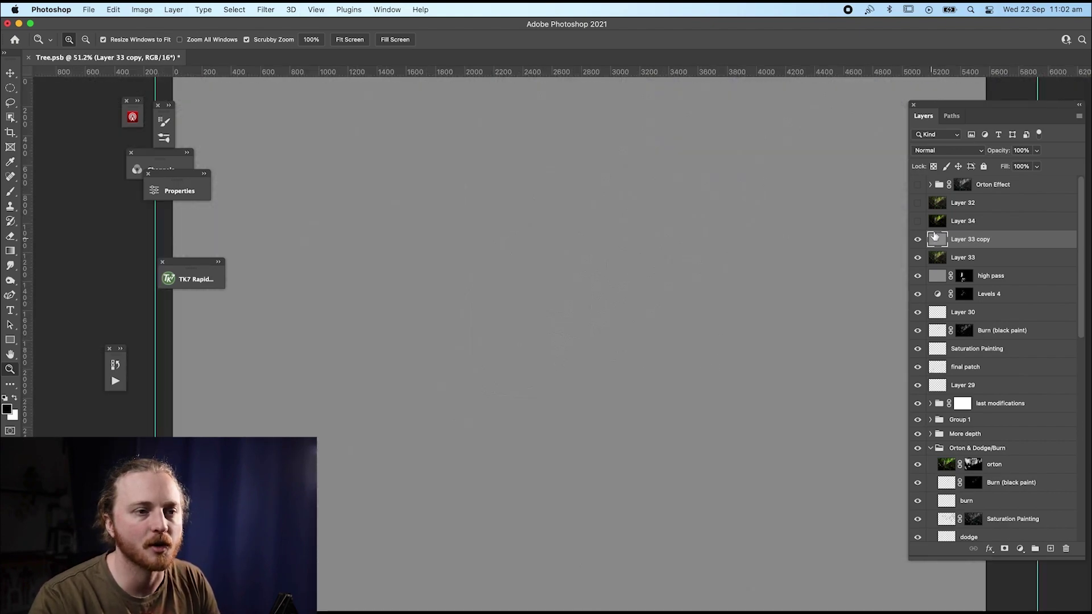
# - Show Layer 34, move Layer 33 copy above it and rename it 'high pass'
pyautogui.click(918, 221)
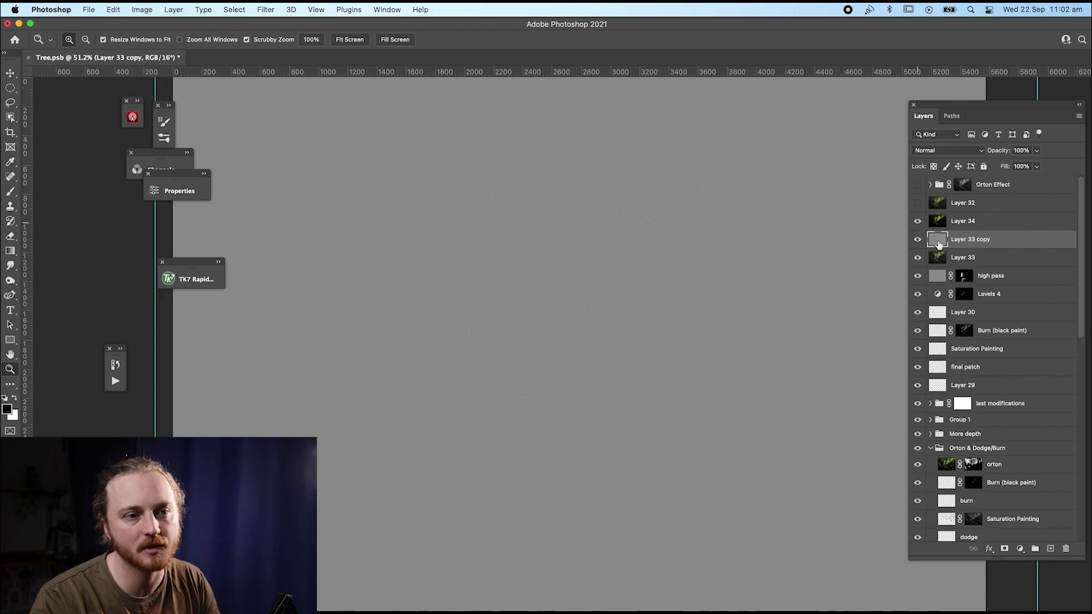
pyautogui.moveTo(938, 244); pyautogui.dragTo(971, 224)
pyautogui.doubleClick(971, 222)
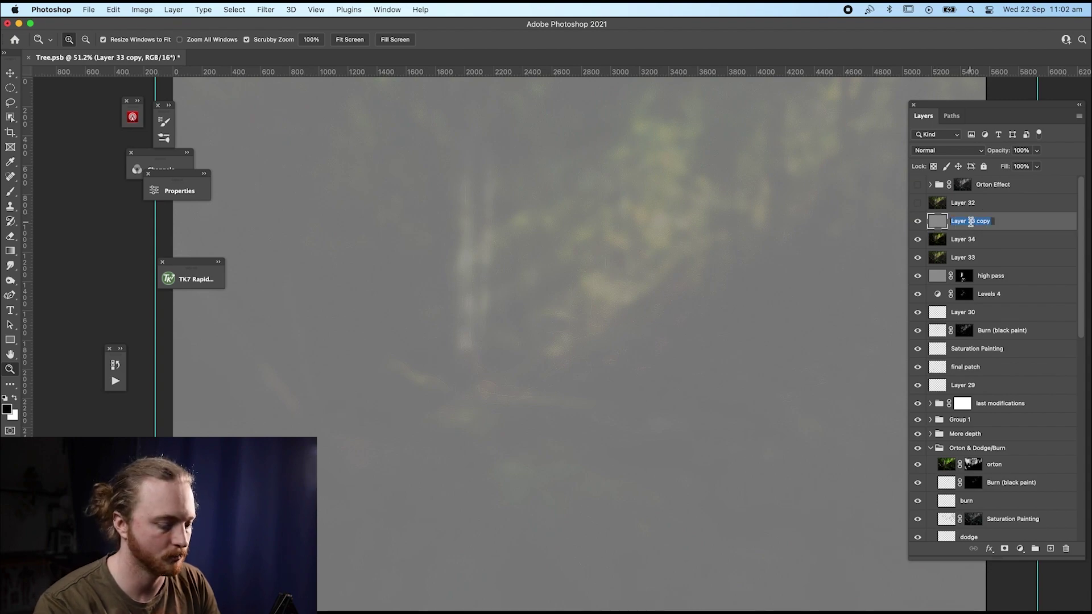
pyautogui.write('high pass')
pyautogui.press('Return')
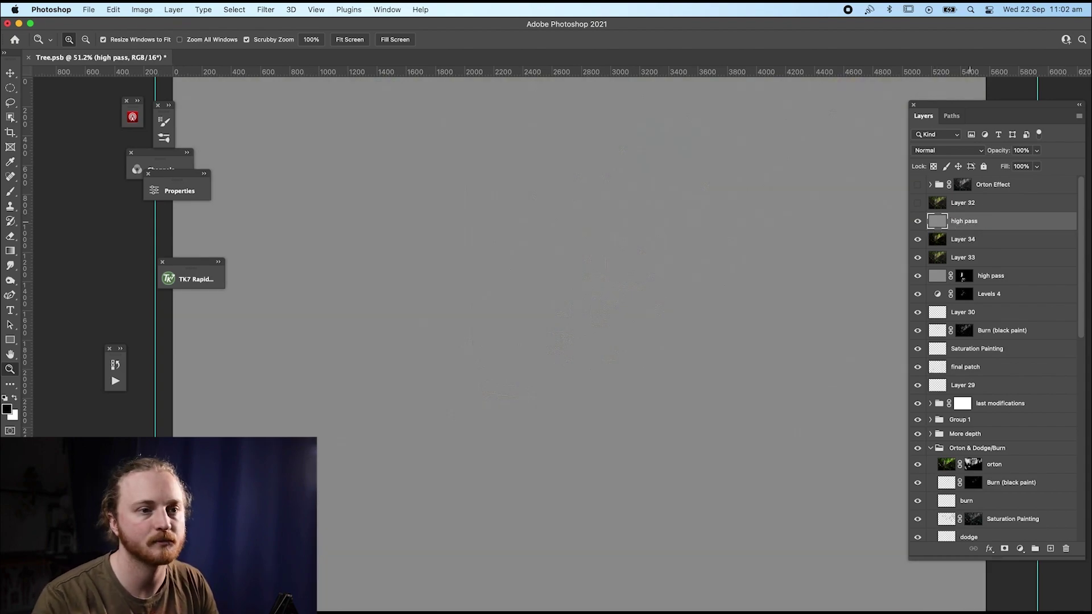
# - Rename Layer 34 to 'orton' and select the high pass layer's blend mode list
pyautogui.doubleClick(972, 238)
pyautogui.write('orto')
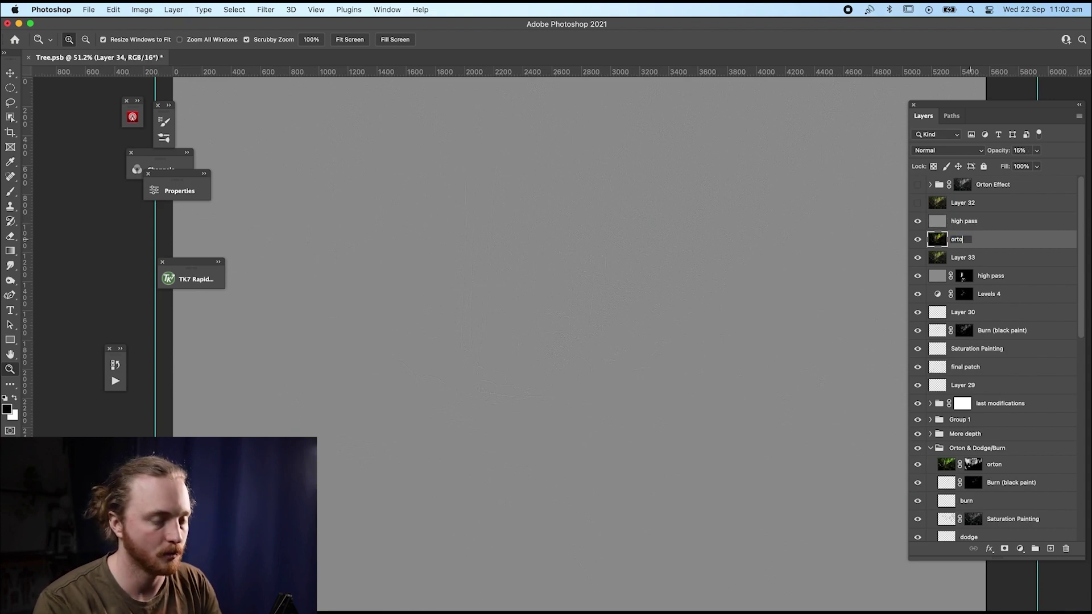
pyautogui.write('n')
pyautogui.press('Return')
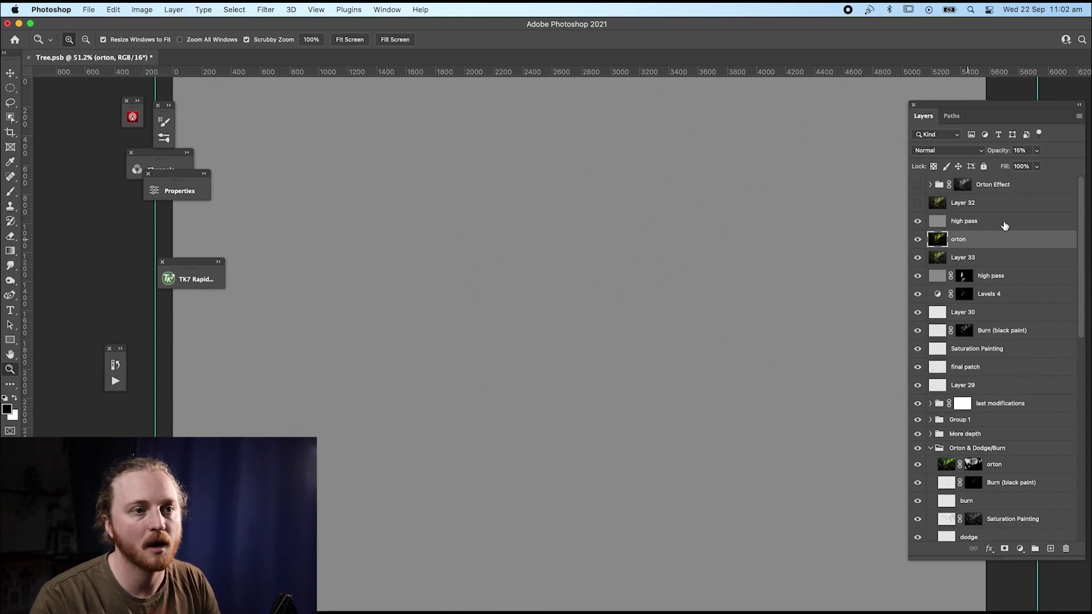
pyautogui.click(1004, 224)
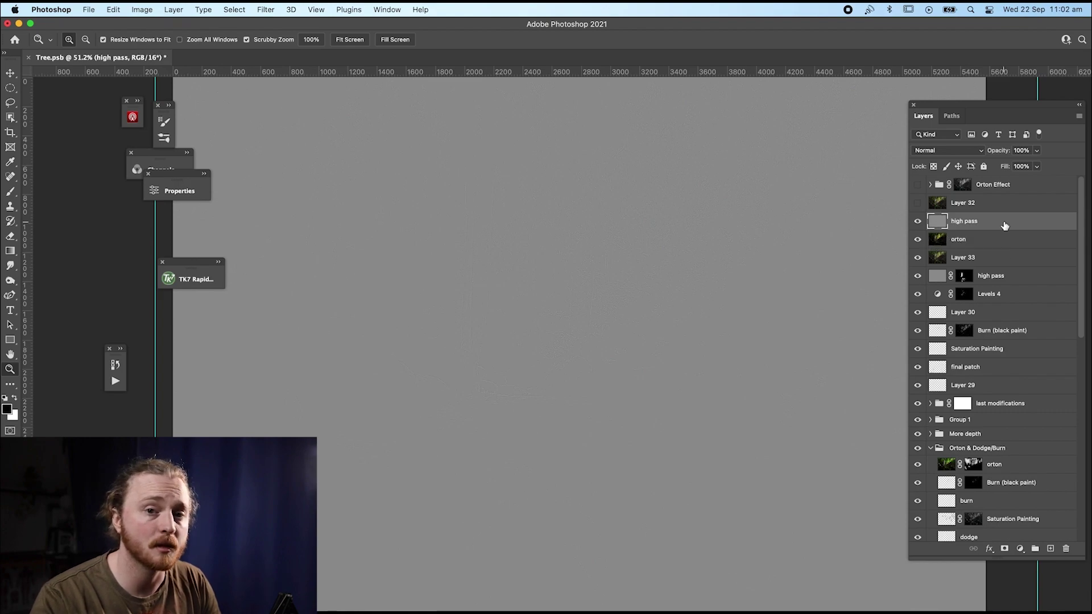
pyautogui.click(959, 152)
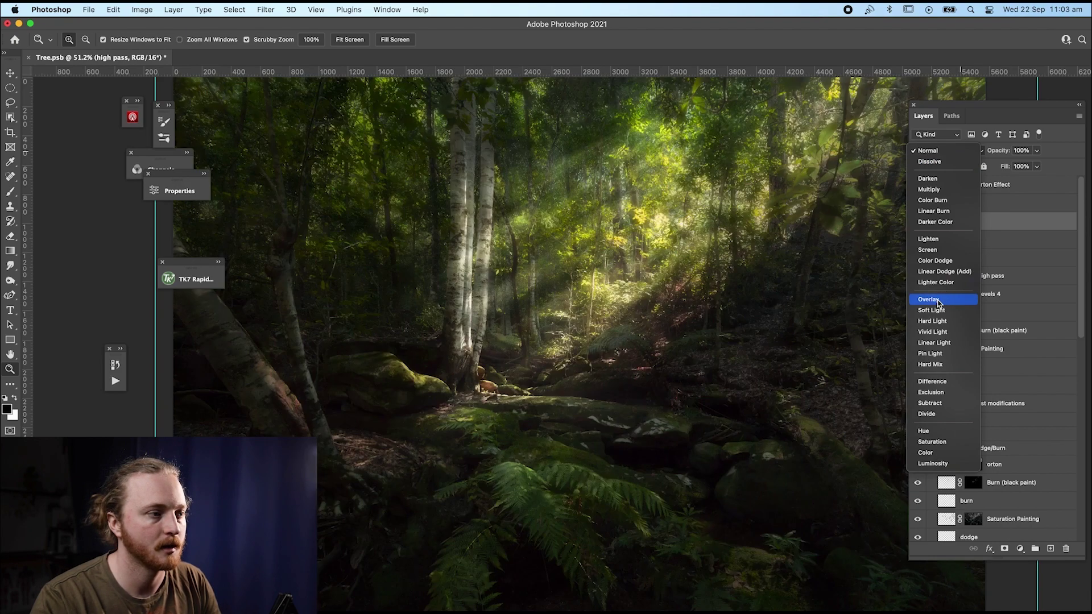
# - Blend the high pass layer in Overlay and compare it on and off at the central birch trunks
pyautogui.click(938, 302)
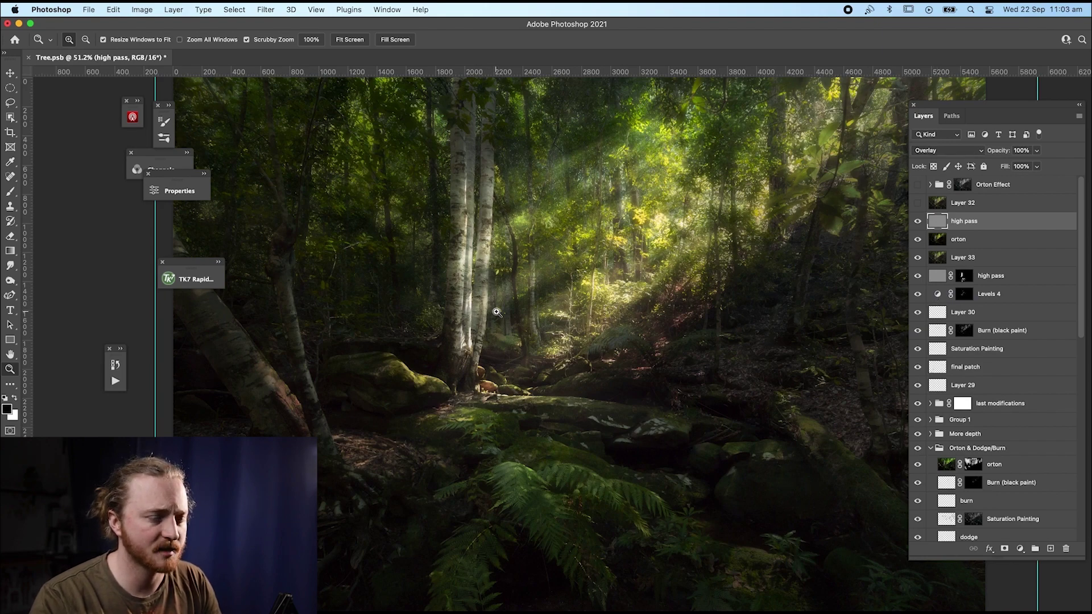
pyautogui.moveTo(500, 273); pyautogui.dragTo(592, 277)
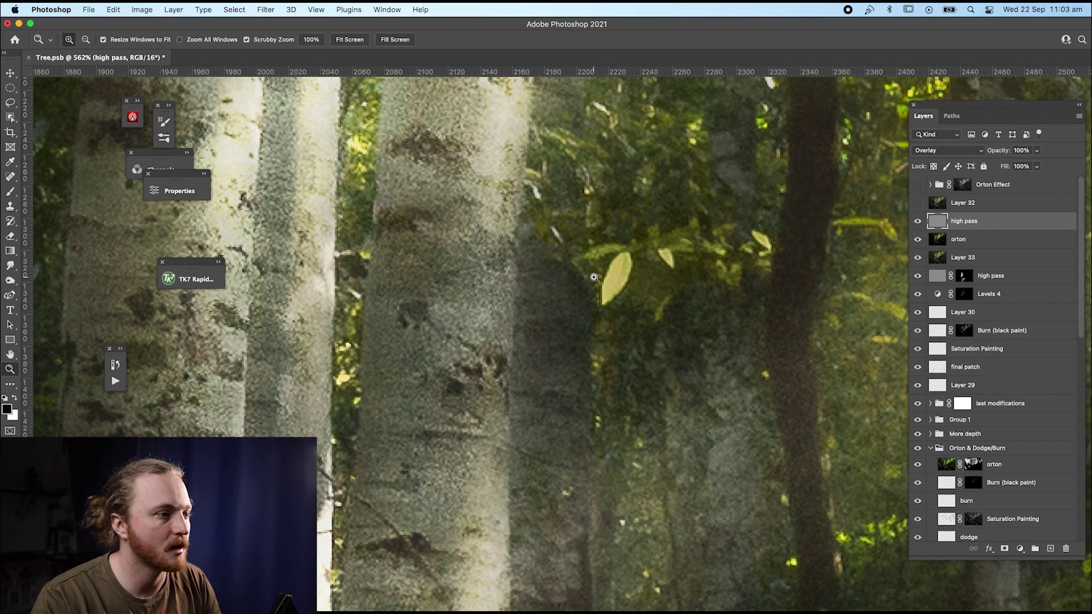
pyautogui.click(918, 222)
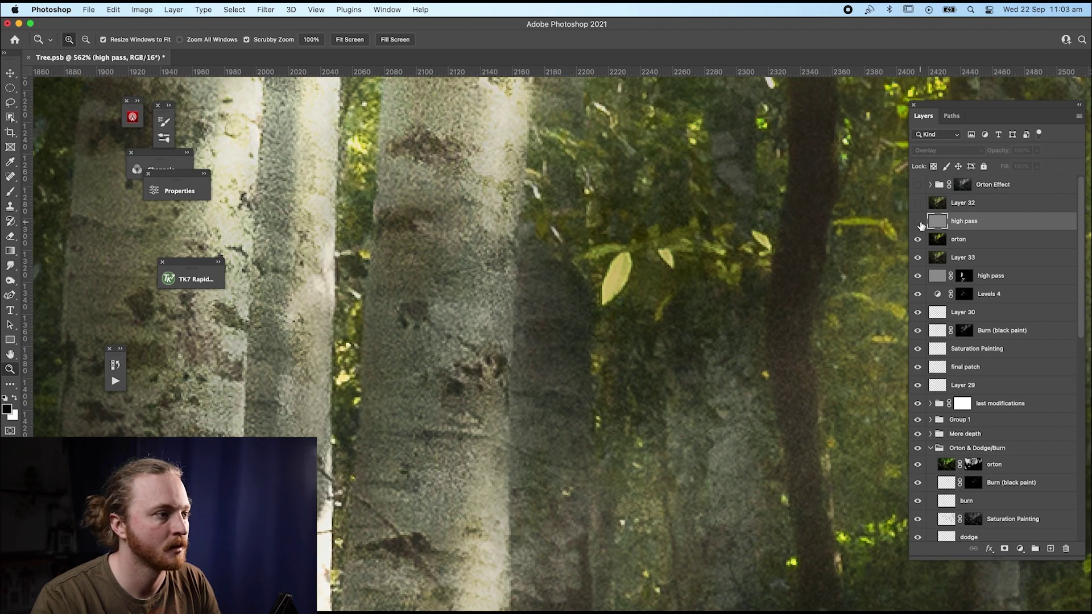
pyautogui.click(918, 222)
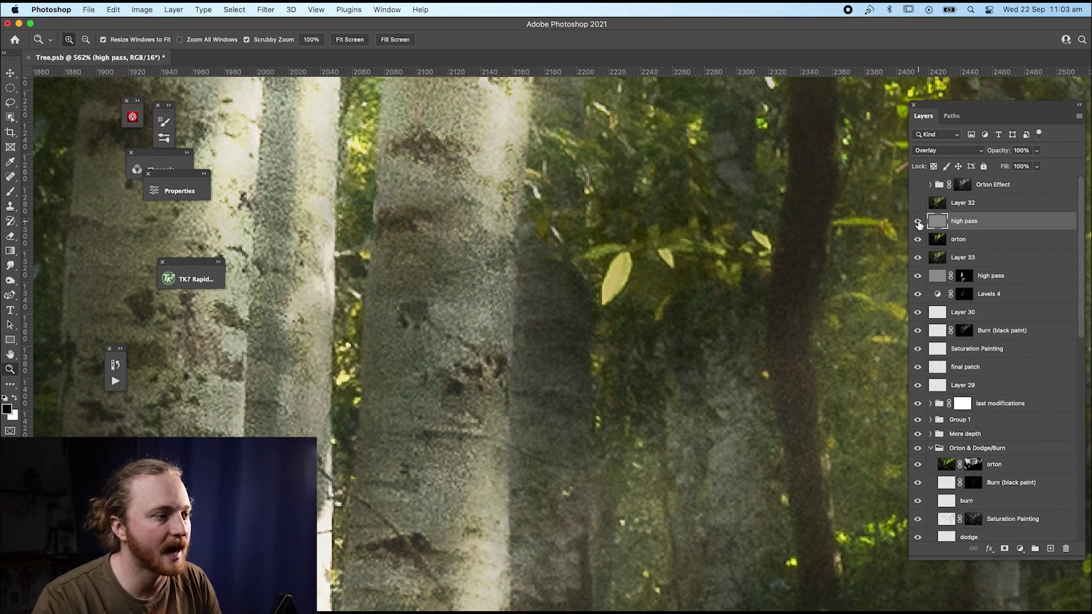
pyautogui.press('super+0')
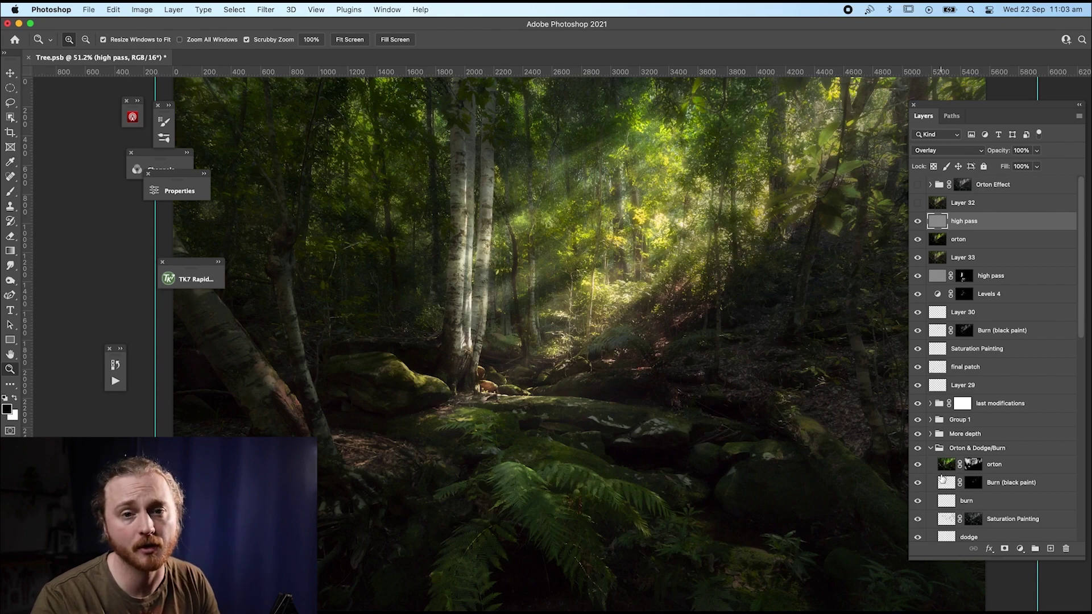
# - Add a layer mask to the high pass layer and ready a soft white Brush
pyautogui.click(1005, 549)
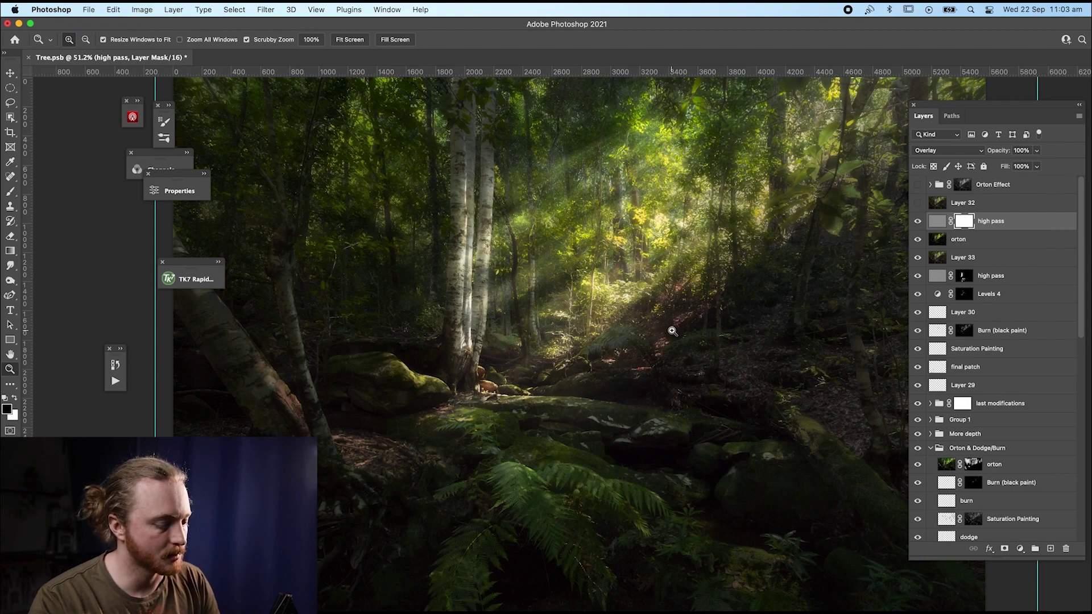
pyautogui.press('x')
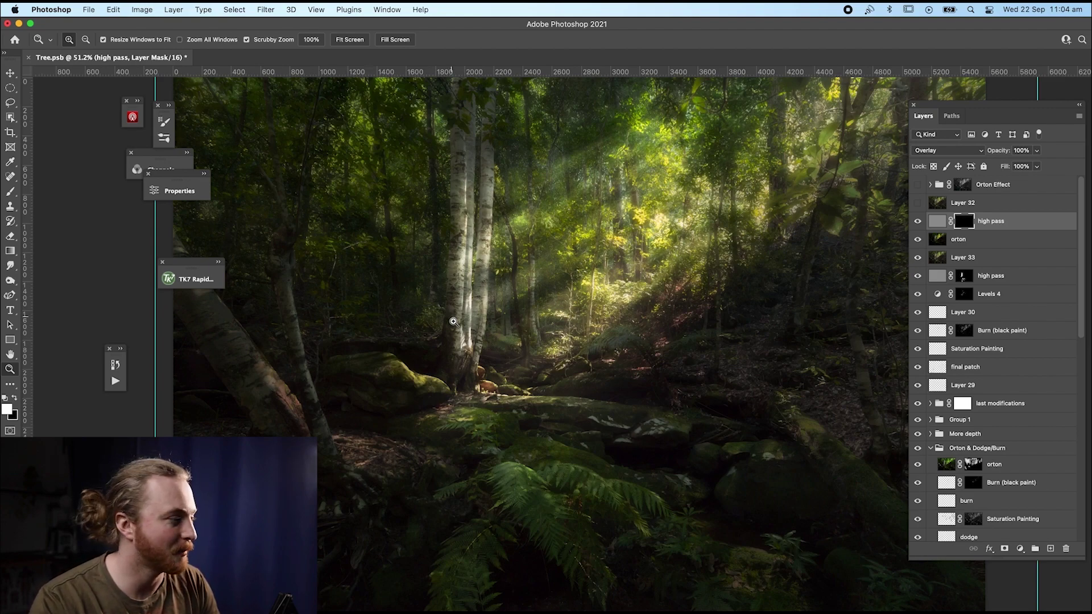
pyautogui.press('b')
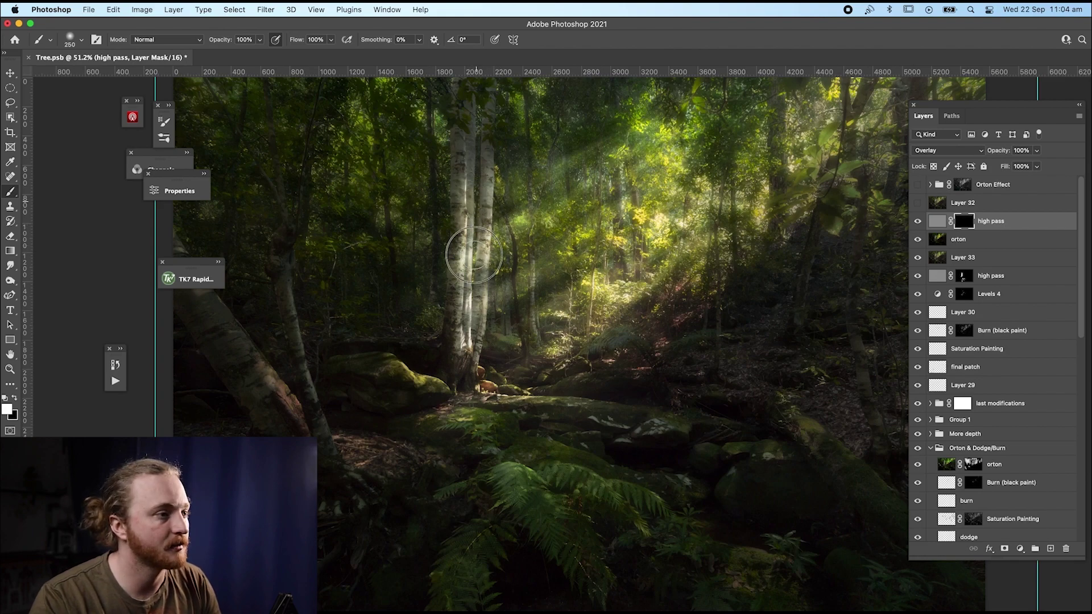
# - Paint sharpening back onto the central birch trunk and the mossy rocks below it
pyautogui.moveTo(483, 242)
pyautogui.mouseDown()
pyautogui.moveTo(475, 341)
pyautogui.moveTo(456, 264)
pyautogui.moveTo(456, 353)
pyautogui.moveTo(477, 127)
pyautogui.moveTo(485, 182)
pyautogui.mouseUp()
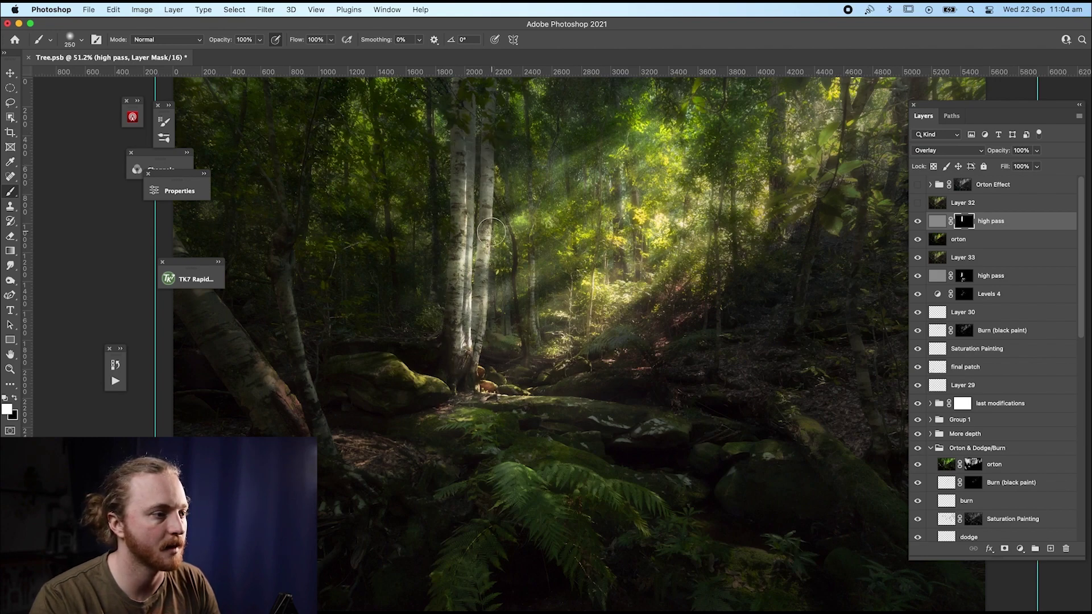
pyautogui.moveTo(483, 387); pyautogui.dragTo(639, 410)
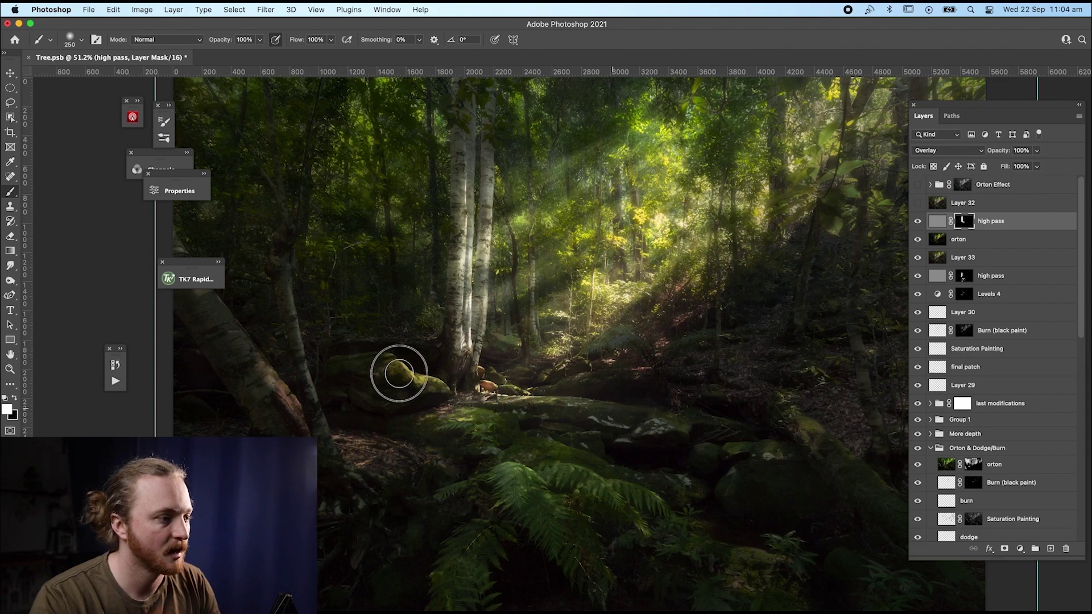
pyautogui.moveTo(414, 423)
pyautogui.mouseDown()
pyautogui.moveTo(602, 407)
pyautogui.moveTo(487, 382)
pyautogui.moveTo(626, 409)
pyautogui.moveTo(468, 390)
pyautogui.moveTo(578, 372)
pyautogui.moveTo(470, 387)
pyautogui.moveTo(537, 390)
pyautogui.moveTo(526, 385)
pyautogui.mouseUp()
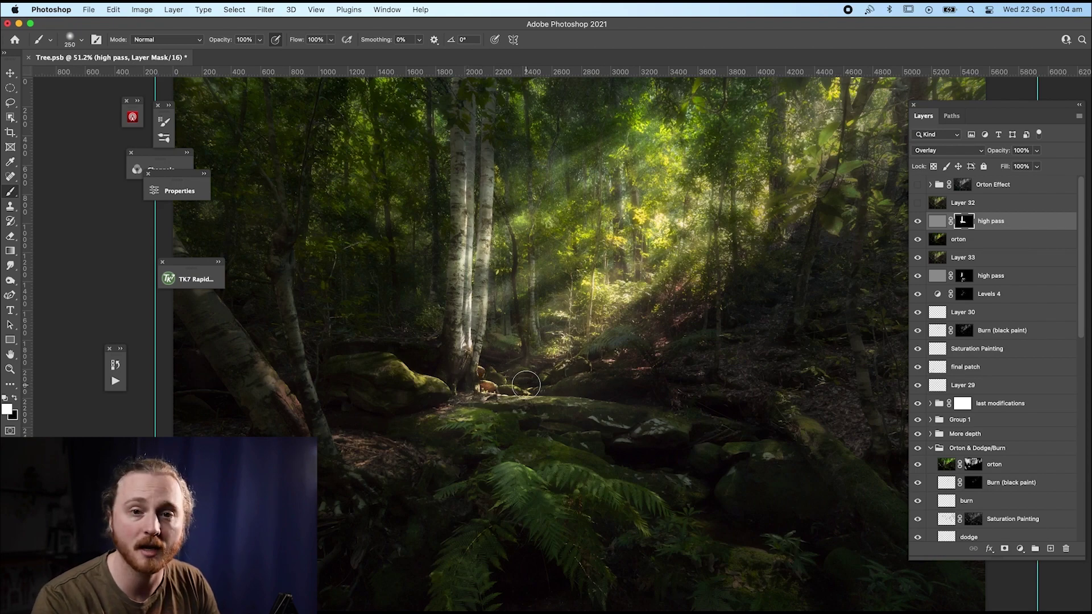
pyautogui.press('\\')
pyautogui.press('x')
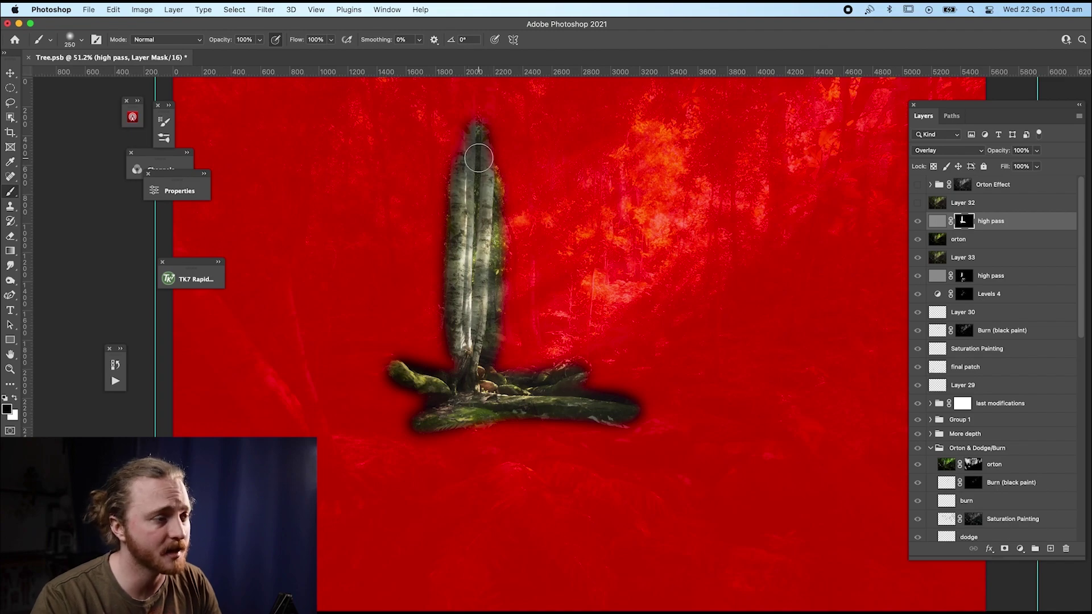
pyautogui.press('x')
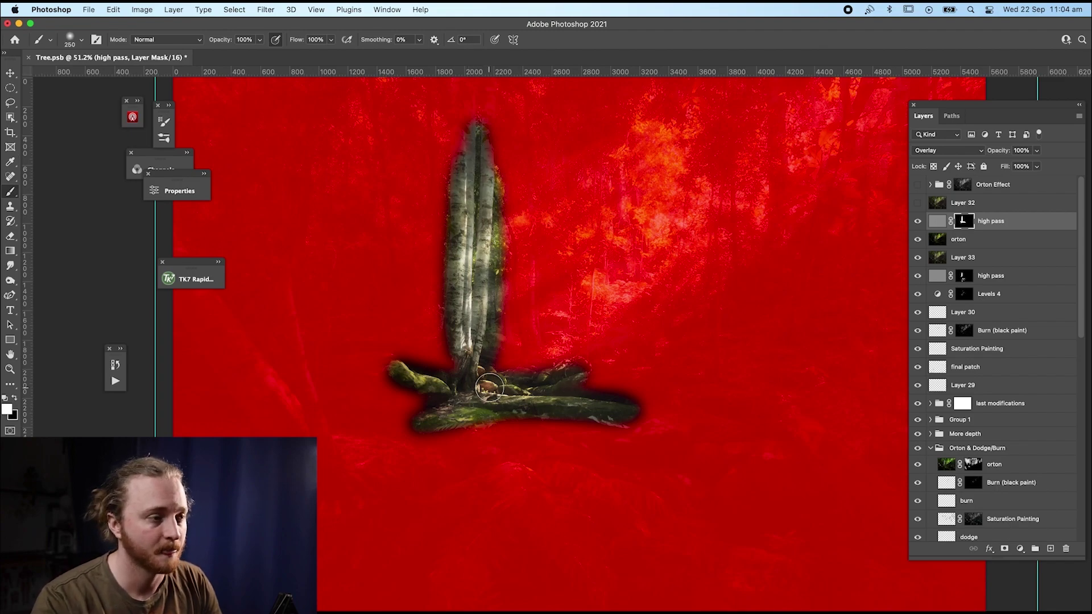
pyautogui.press('\\')
pyautogui.click(919, 221)
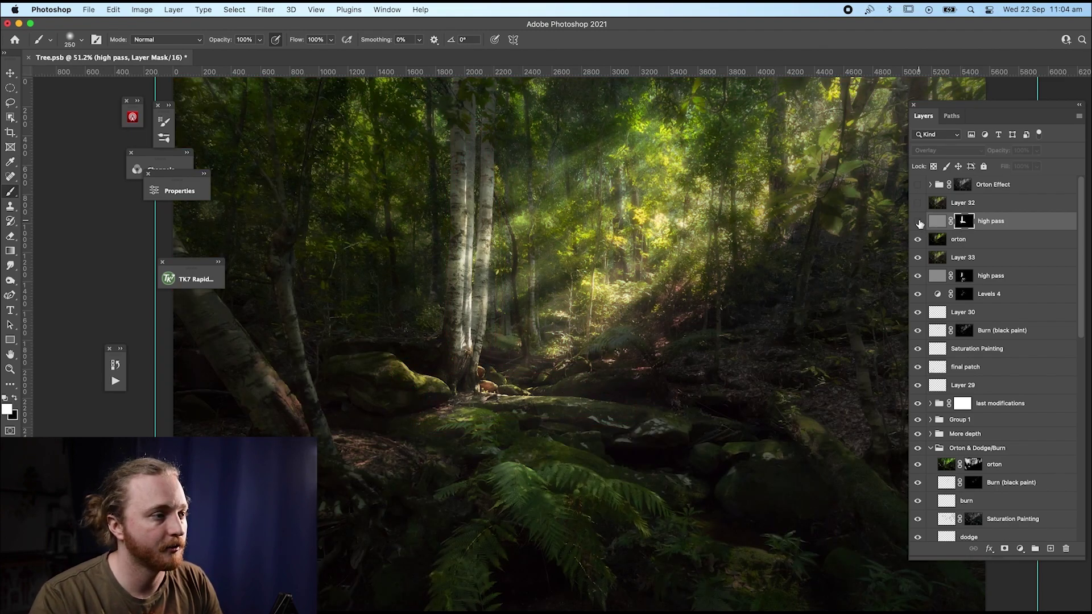
pyautogui.click(918, 221)
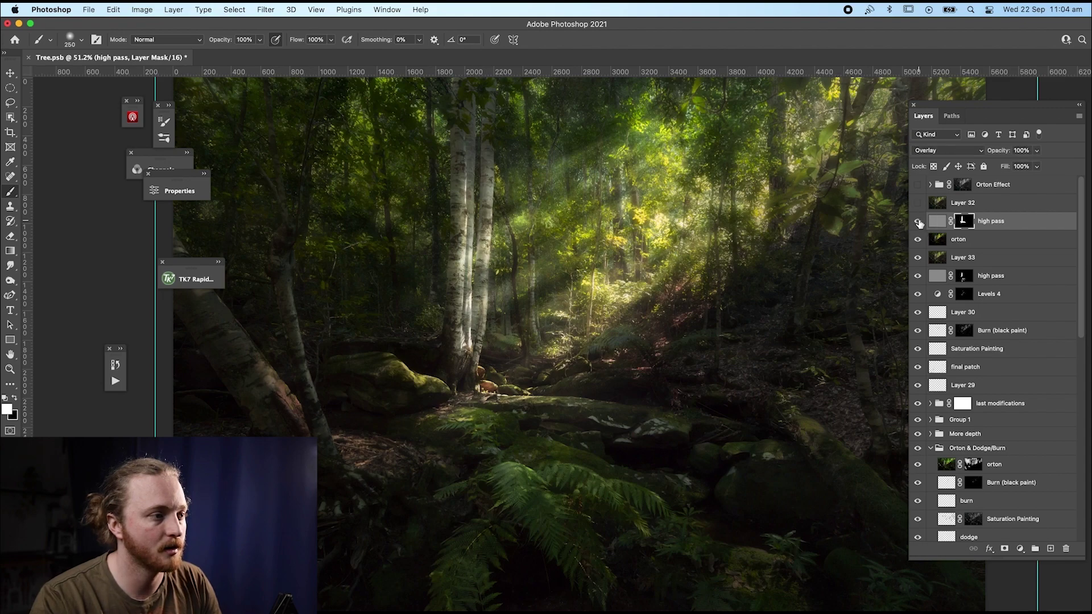
pyautogui.click(10, 369)
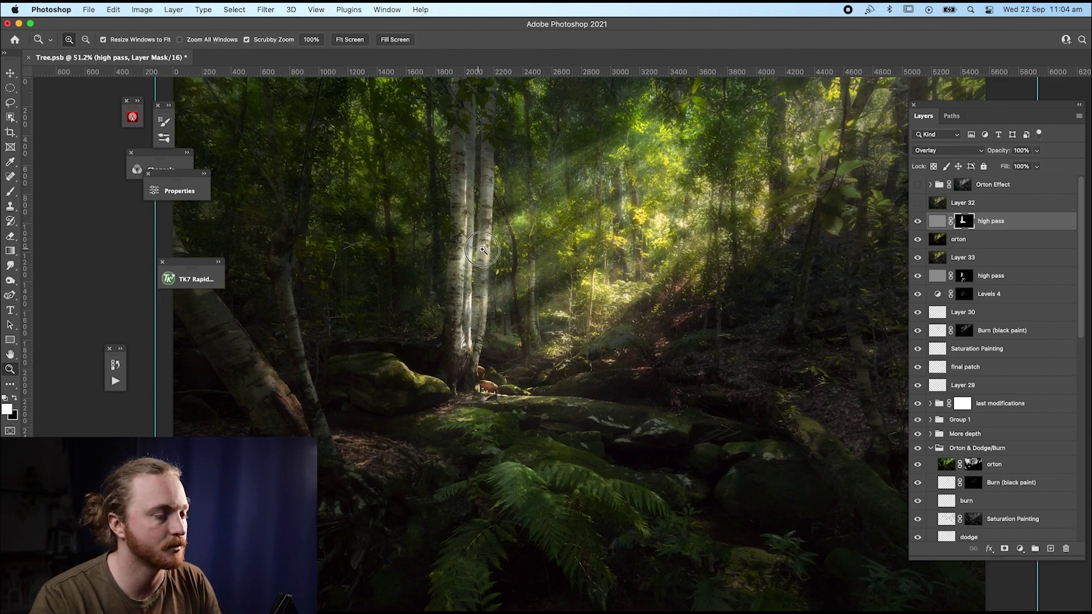
pyautogui.moveTo(482, 250); pyautogui.dragTo(512, 261)
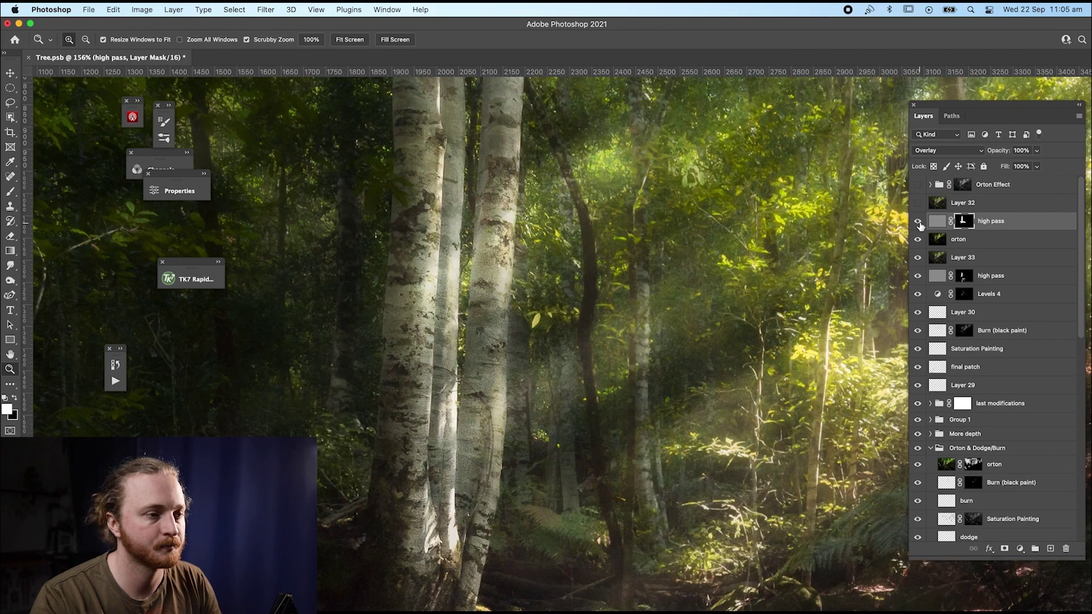
pyautogui.click(921, 225)
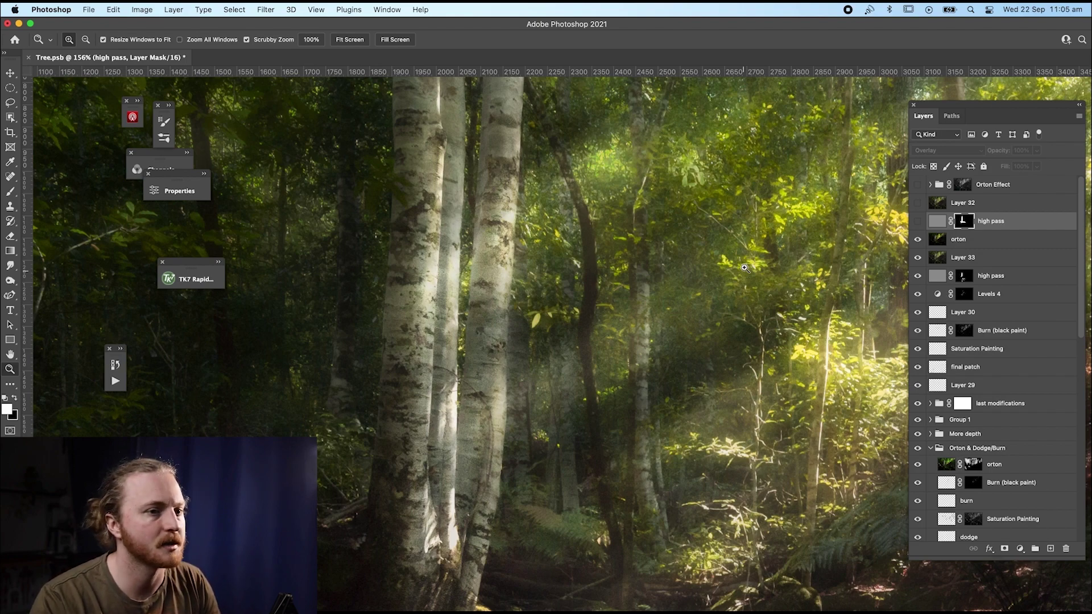
pyautogui.click(917, 221)
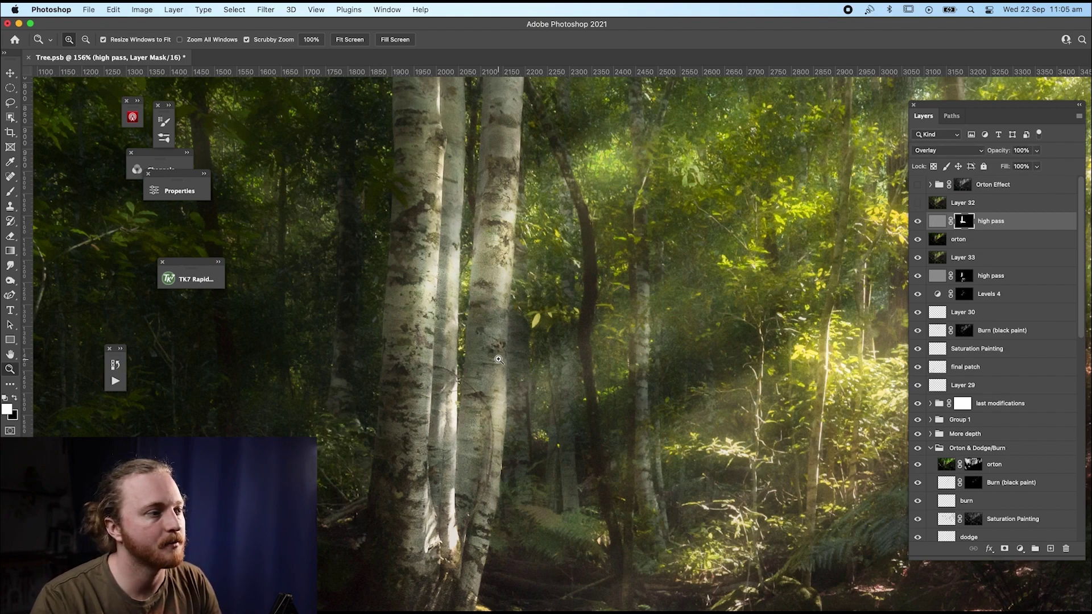